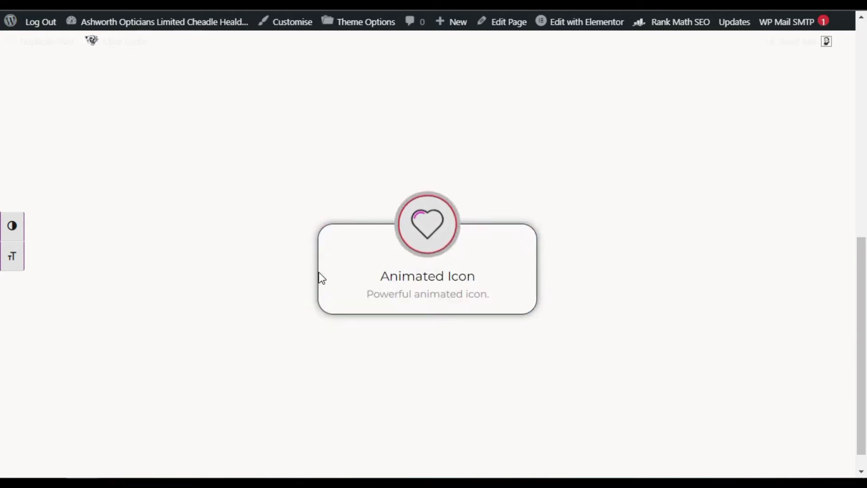
Step: Search Plugins > Add New for Unlimited Elements for Elementor and confirm it shows Active
click(307, 4)
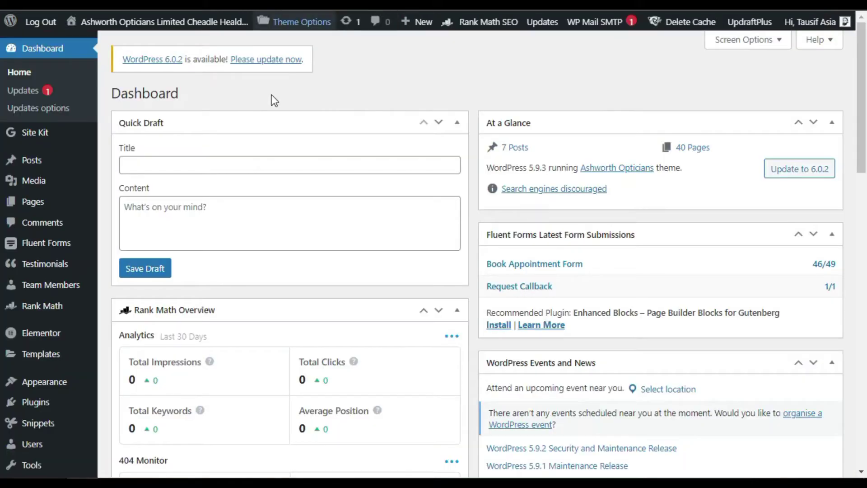
scroll(291, 243, down, 2)
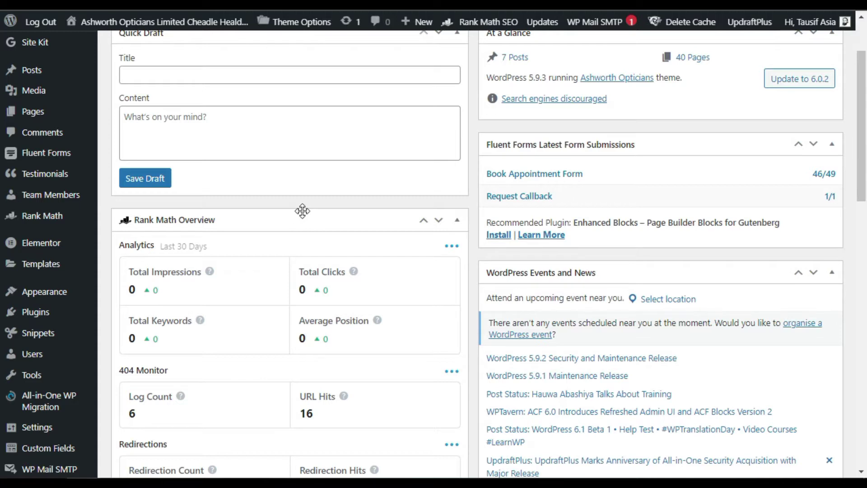
mouse_move(41, 311)
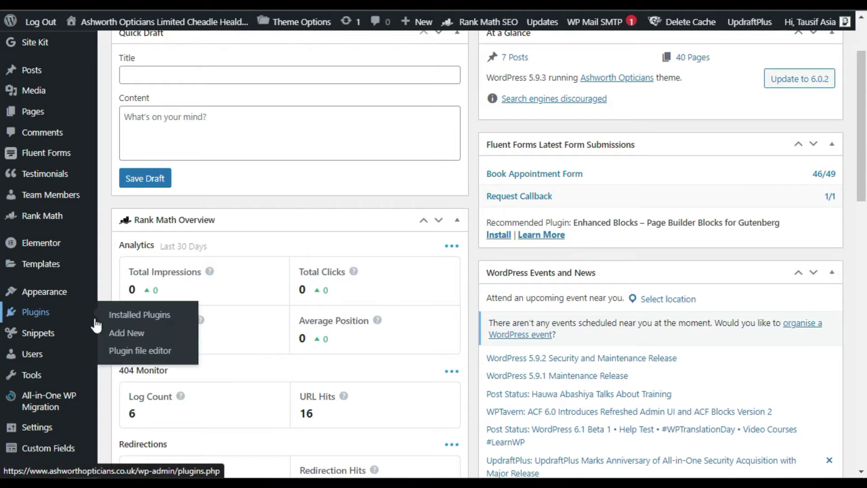
click(145, 331)
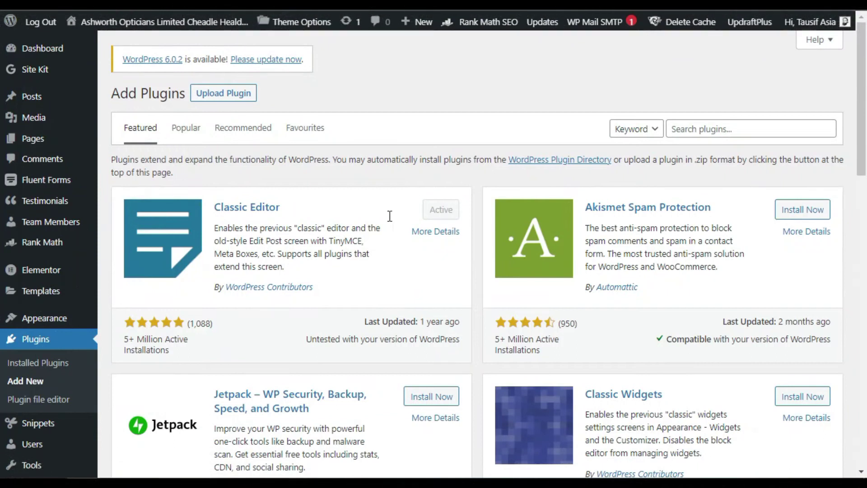
click(701, 122)
text(Unlimited Elements for Elementor)
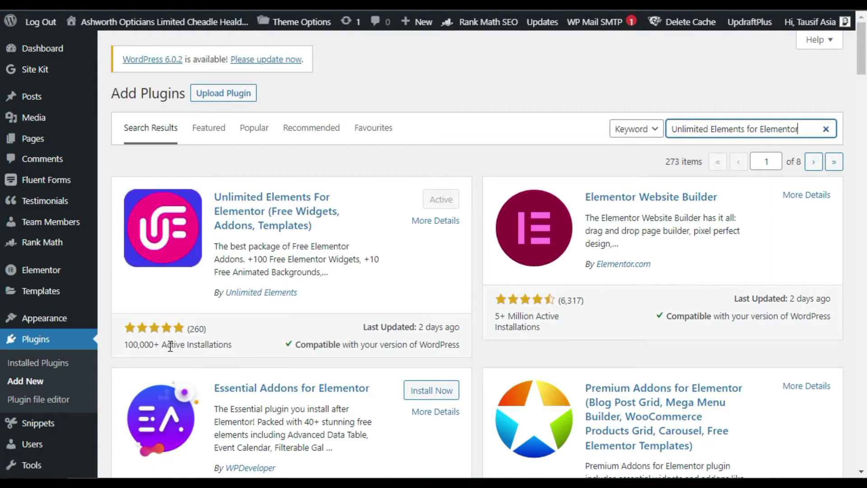
click(147, 326)
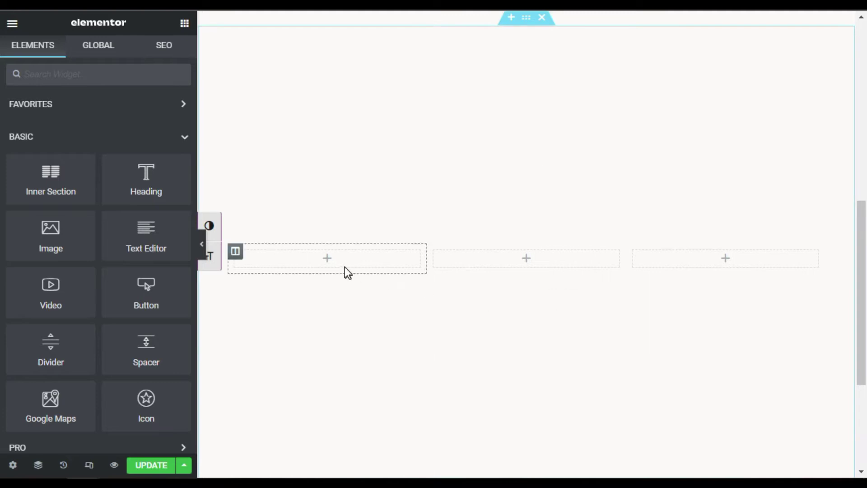
Step: Keep section Height at Fit To Screen and drag Lordicon: Animated Icons into the middle column
click(526, 19)
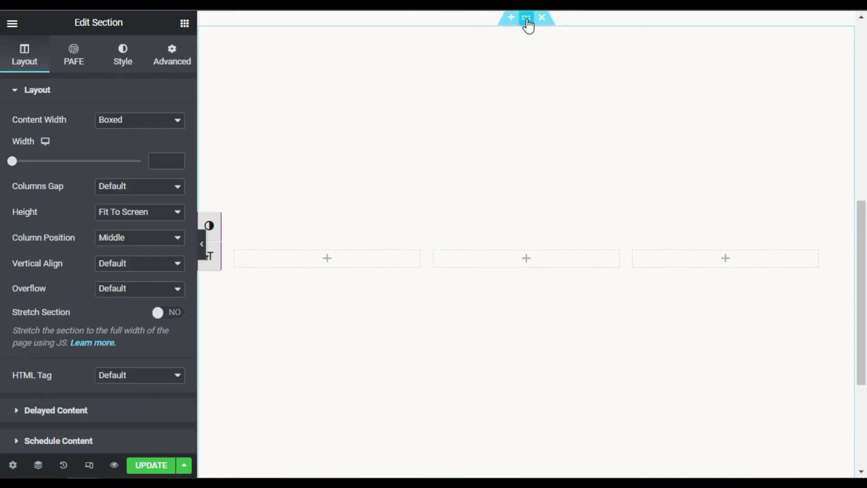
click(163, 210)
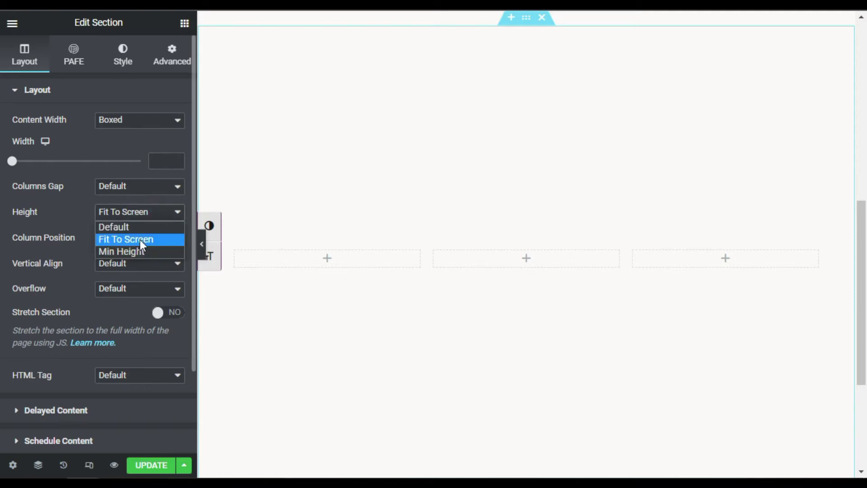
click(140, 239)
click(527, 263)
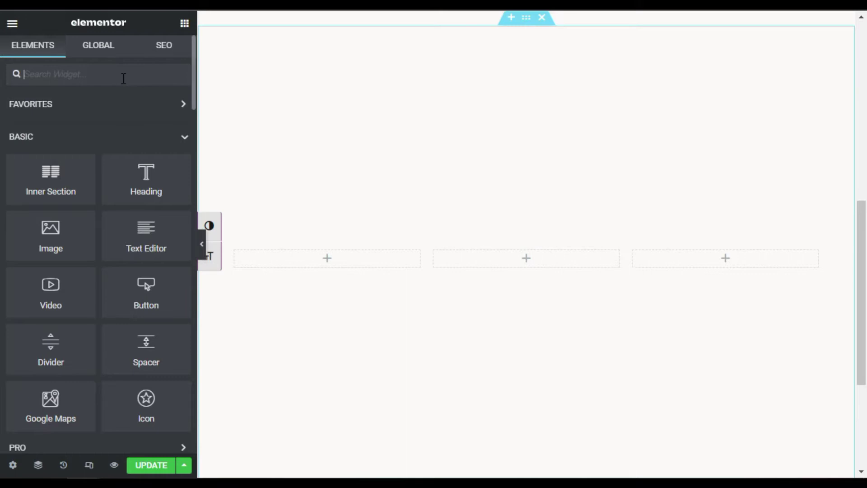
text(lord)
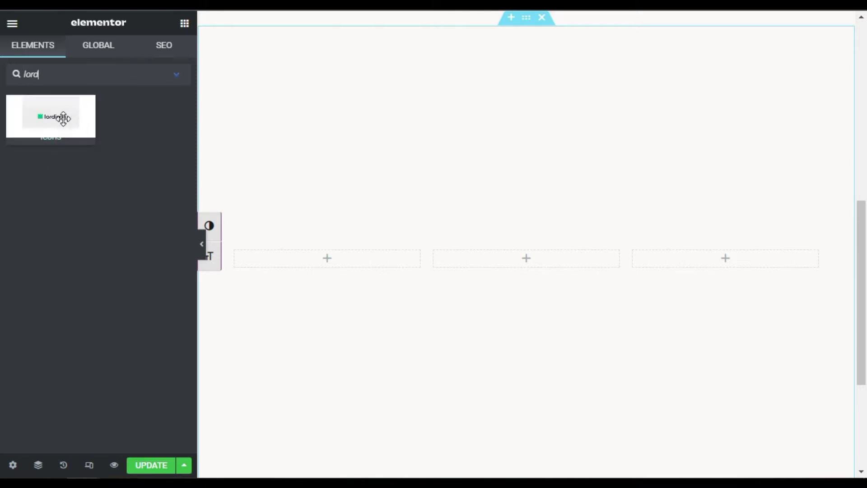
drag(46, 119, 526, 260)
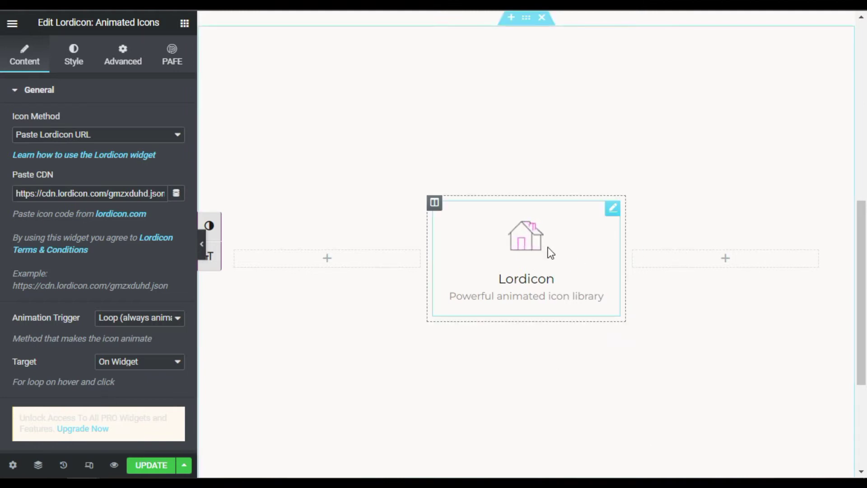
Step: Keep Icon Method as Paste Lordicon URL and select the current URL in the Paste CDN field
click(69, 135)
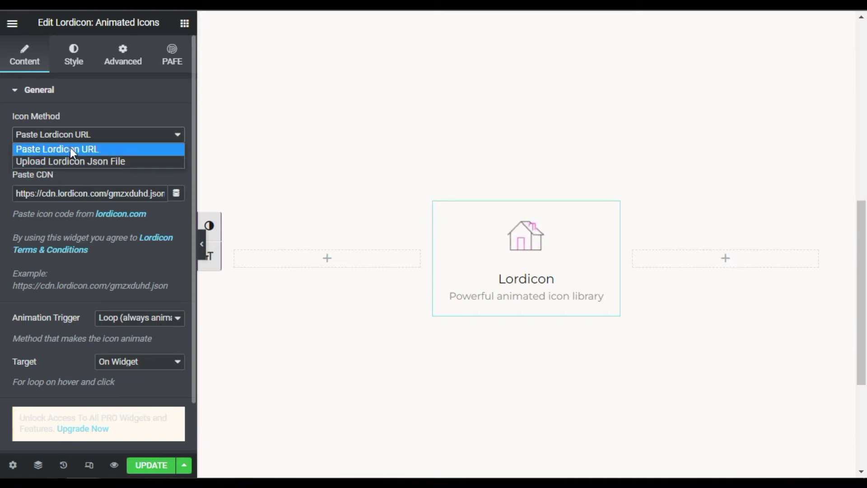
click(141, 114)
click(74, 193)
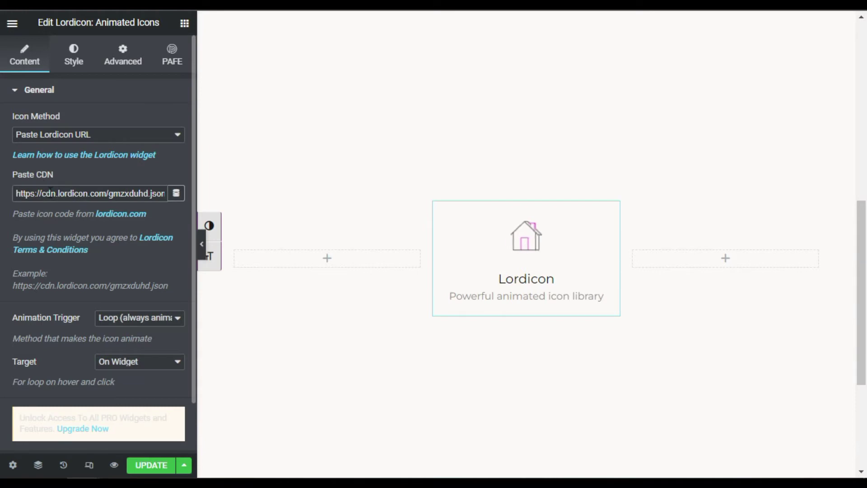
drag(16, 193, 69, 193)
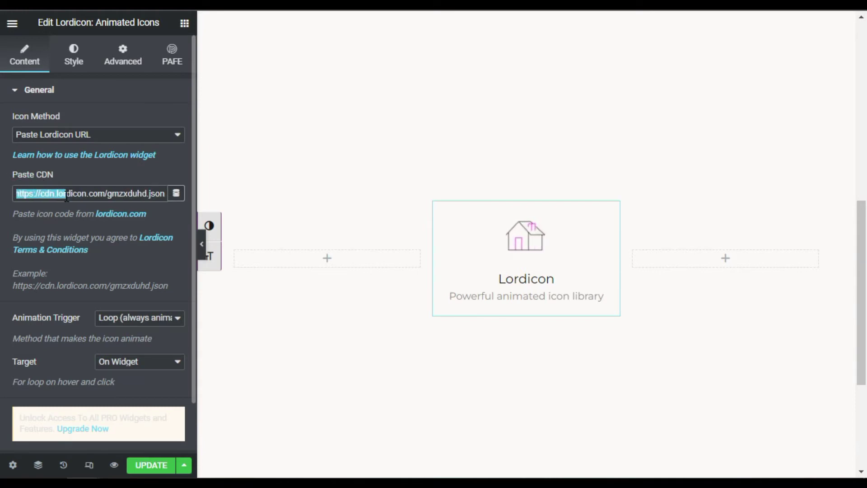
click(64, 193)
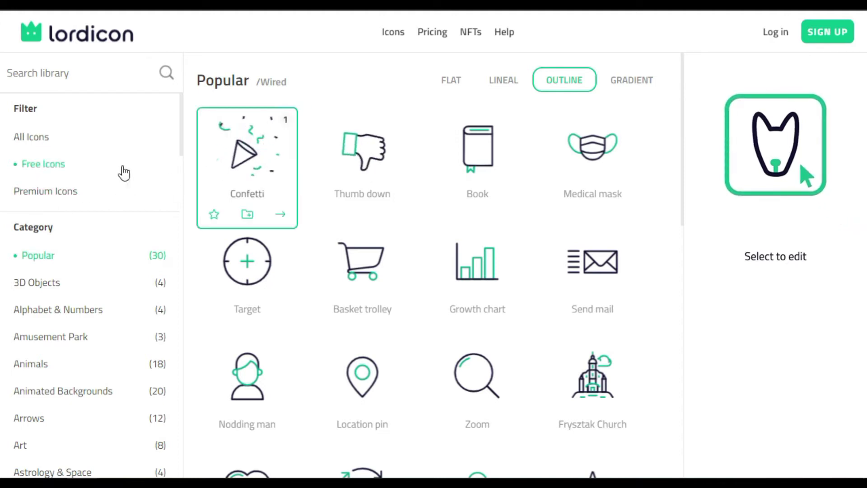
Step: Choose the Heart icon, open its Embed on WEB code and select the JSON src URL
scroll(436, 253, down, 2)
scroll(435, 252, down, 2)
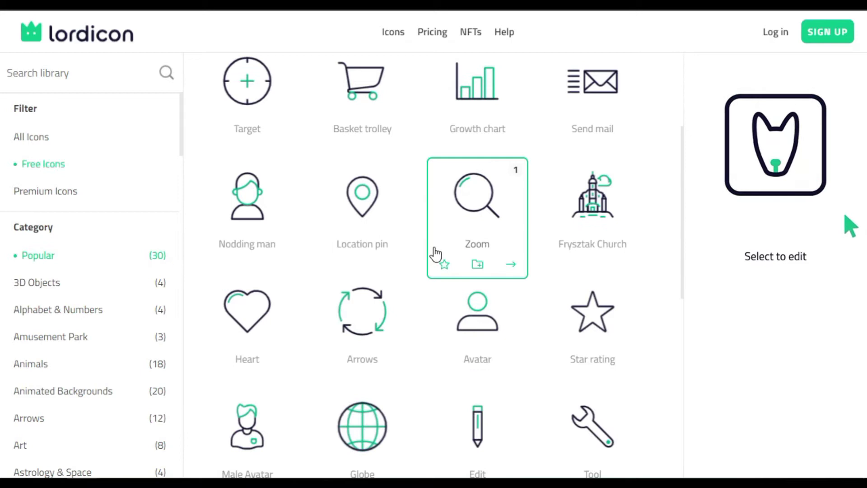
scroll(447, 246, down, 2)
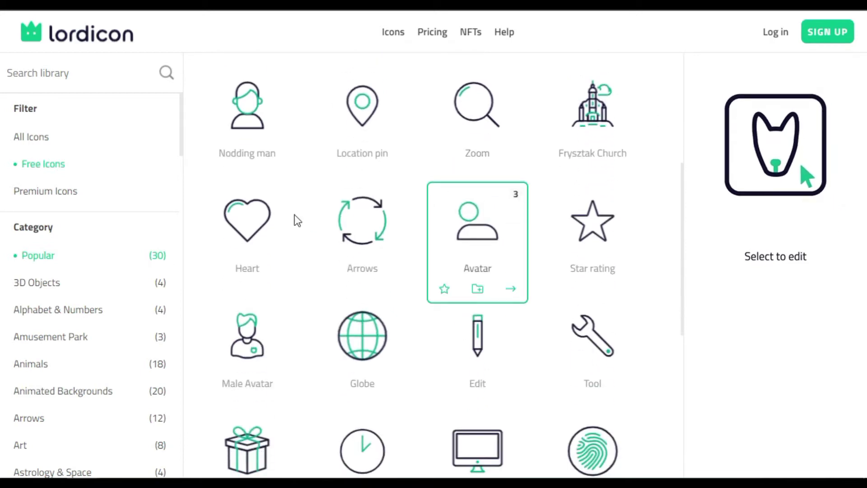
click(248, 225)
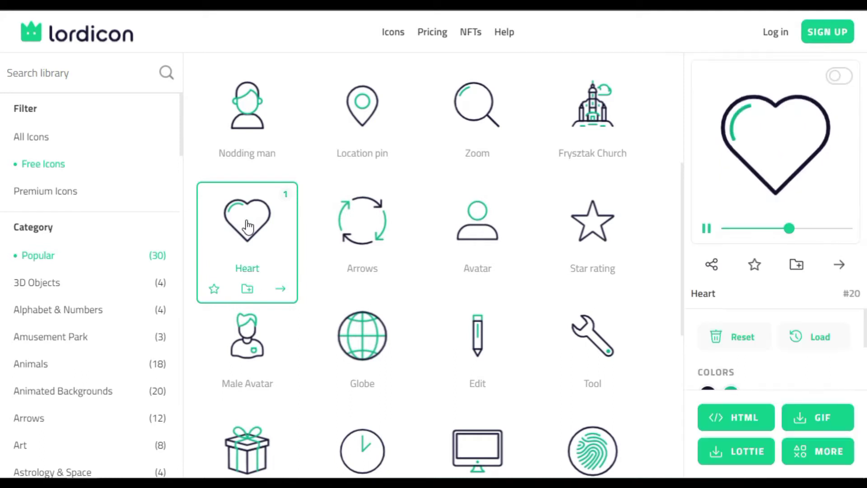
click(733, 424)
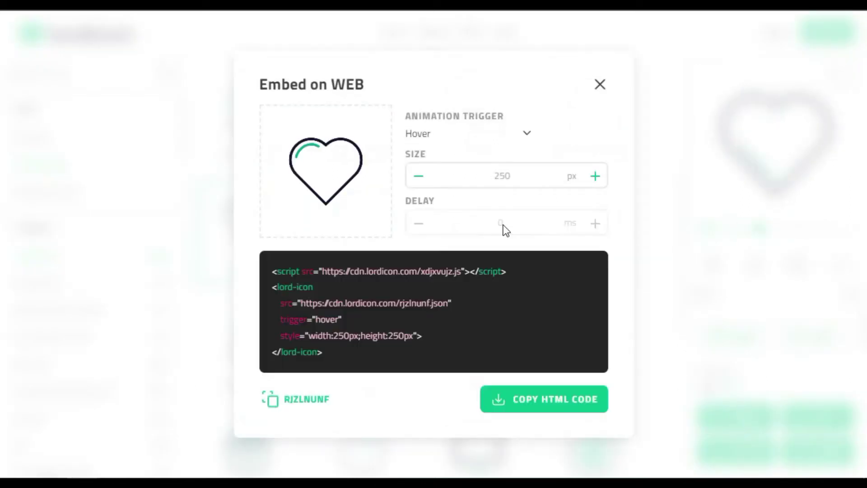
drag(273, 271, 335, 357)
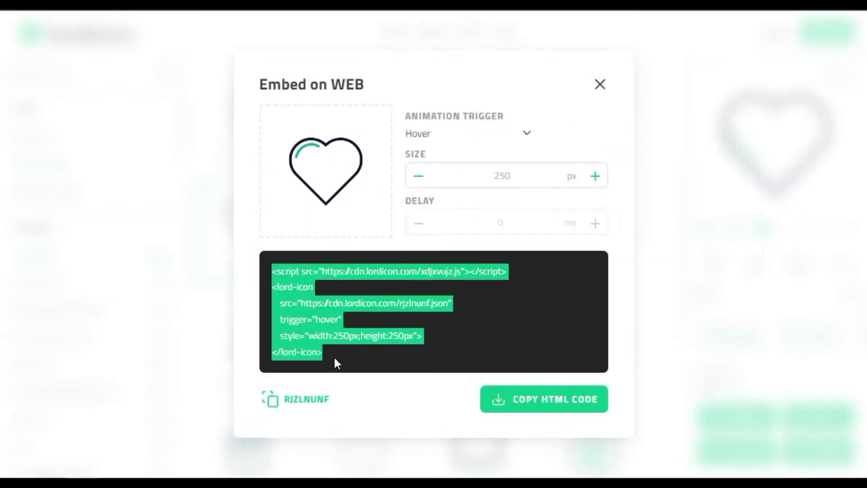
click(334, 357)
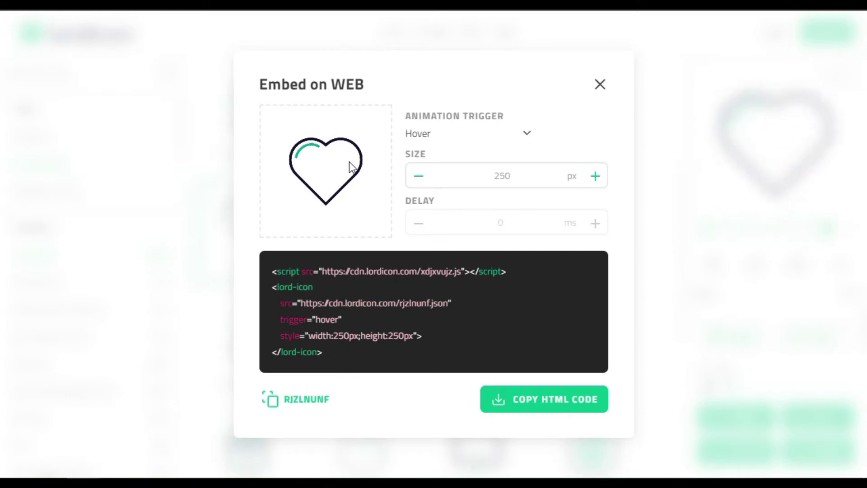
click(313, 311)
drag(301, 303, 451, 307)
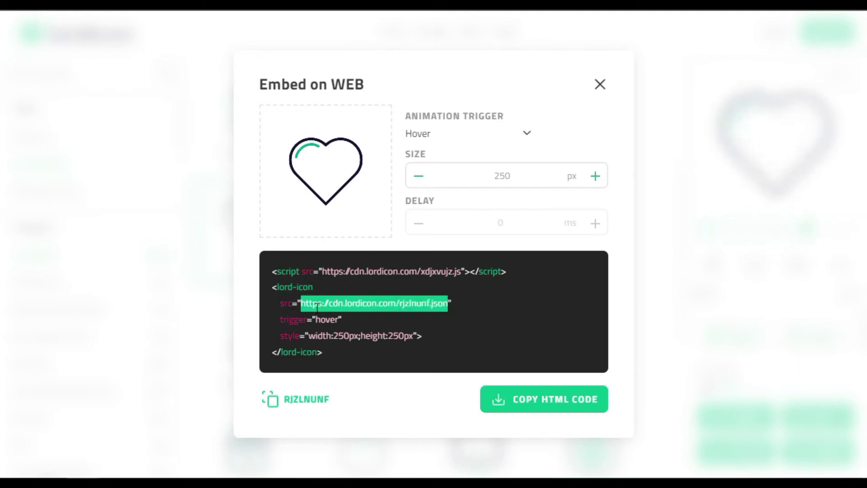
Step: Copy the Heart's rjzlnunf.json URL and paste it over the widget's existing icon URL
right_click(391, 310)
click(411, 315)
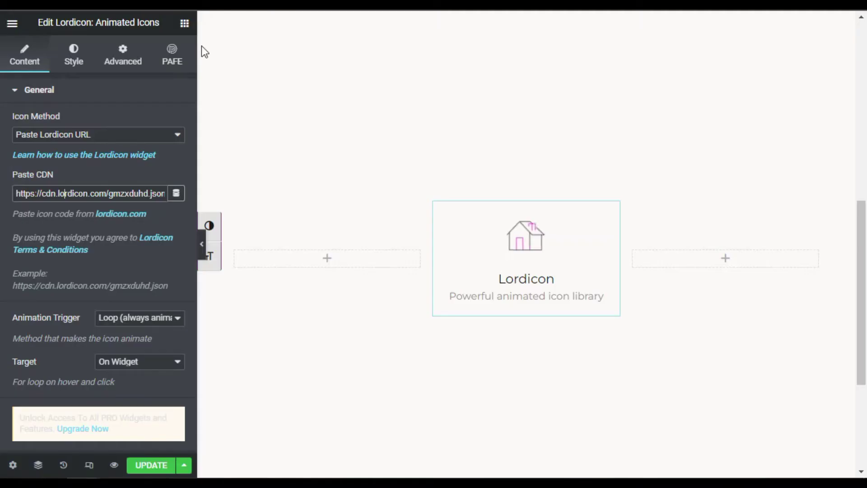
triple_click(56, 196)
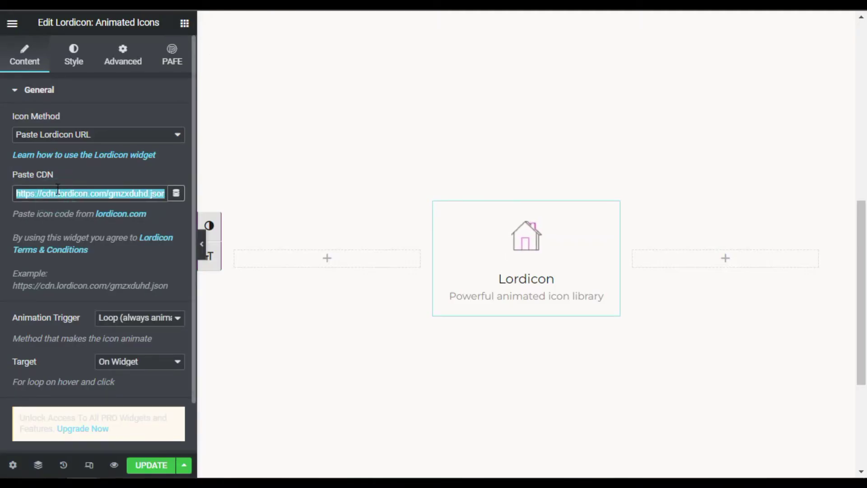
key(ctrl+v)
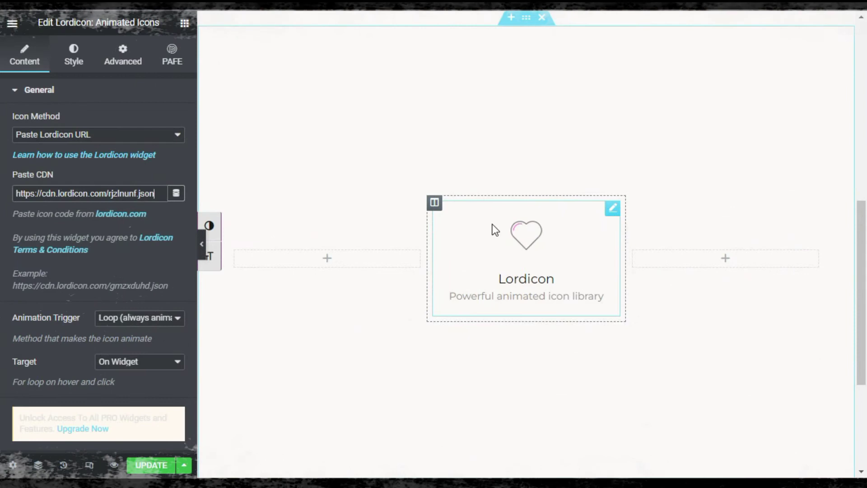
scroll(90, 219, down, 2)
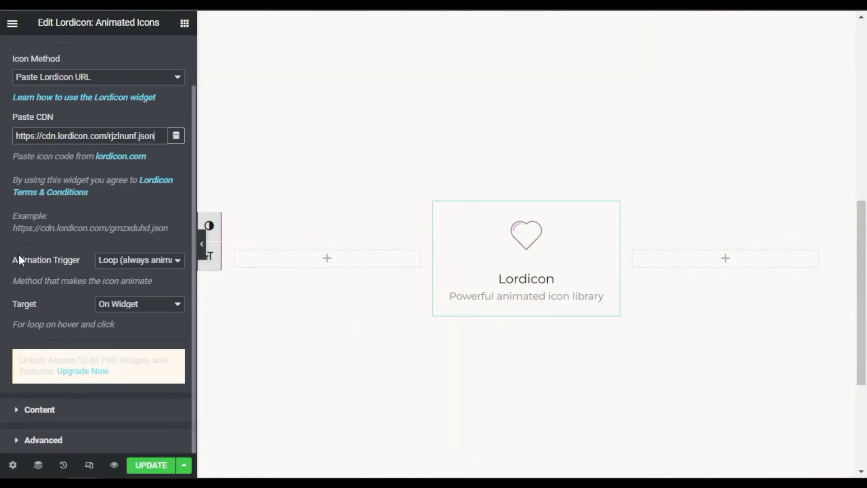
Step: Set Animation Trigger to Loop On Hover after briefly trying Morph Two Way
drag(20, 259, 77, 262)
click(78, 265)
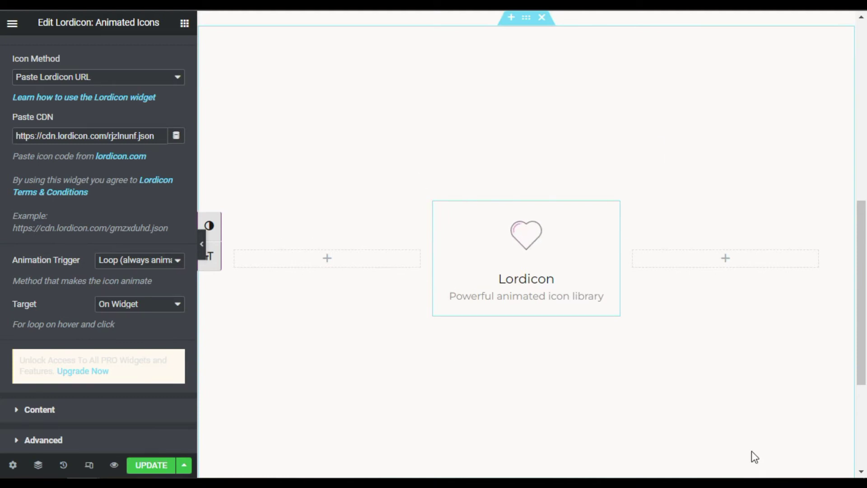
click(134, 262)
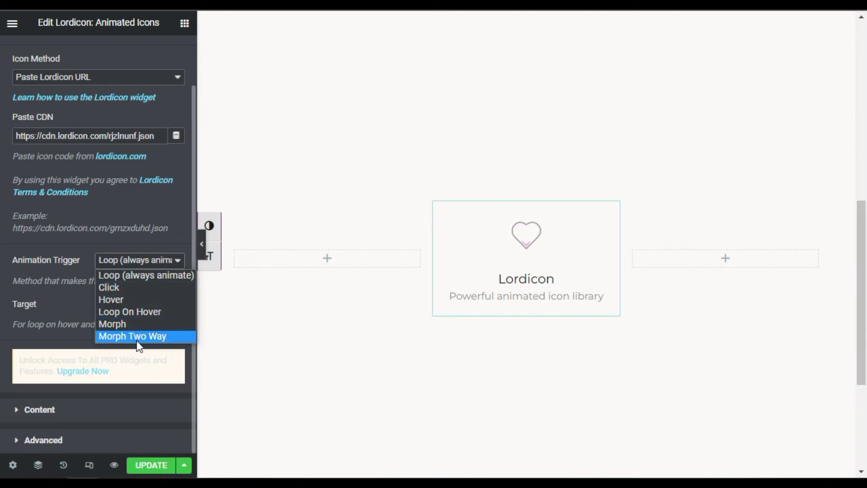
click(153, 338)
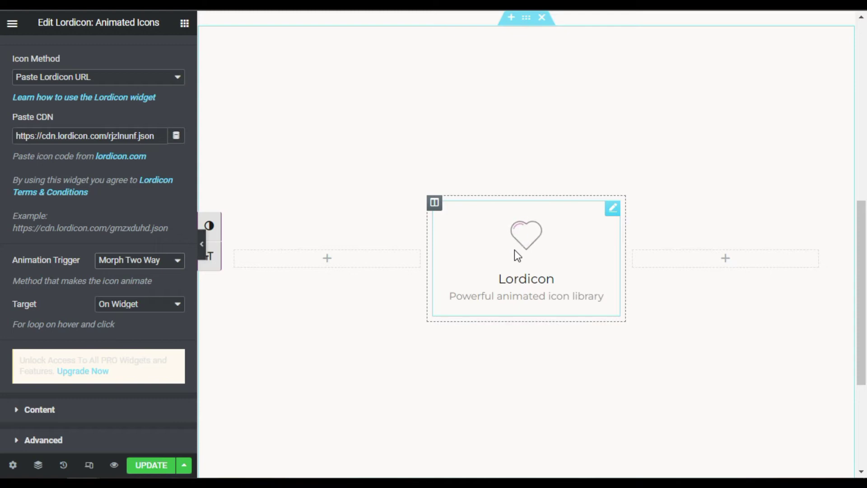
click(144, 261)
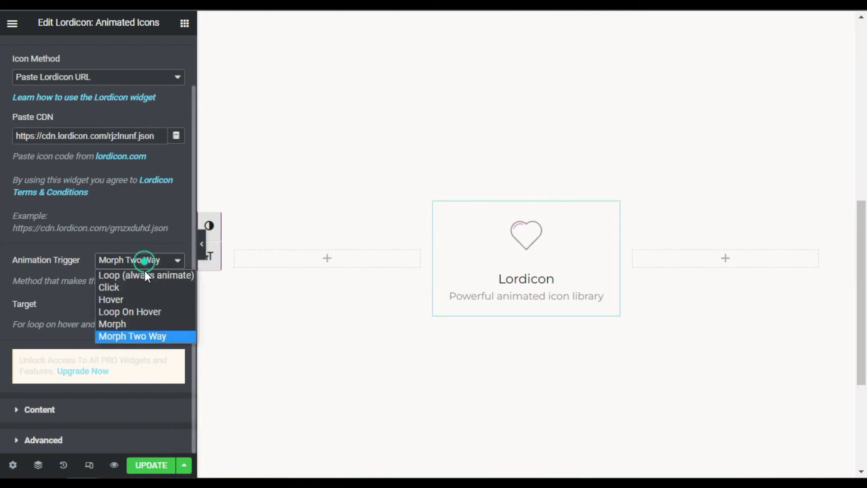
click(147, 311)
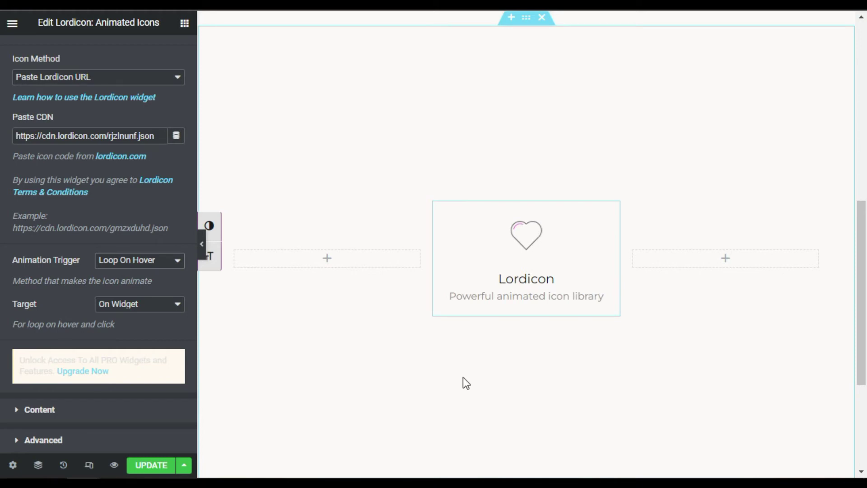
Step: Keep the hover Target on On Widget after briefly trying Custom
click(129, 308)
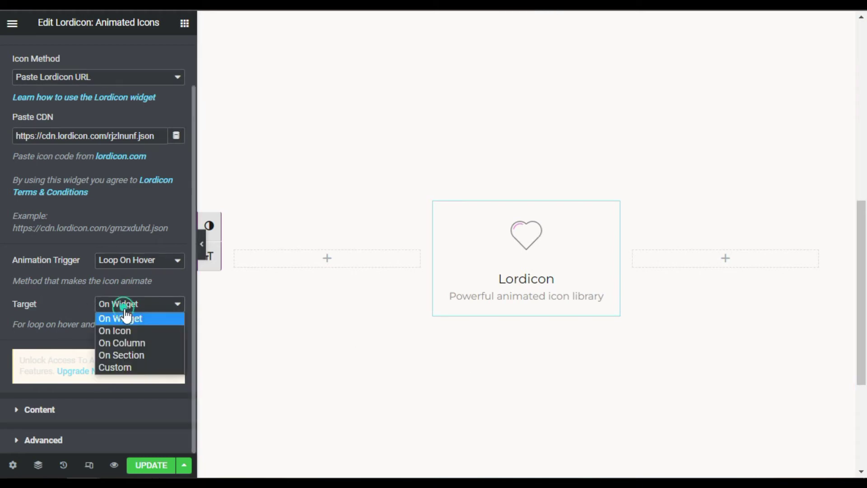
click(146, 370)
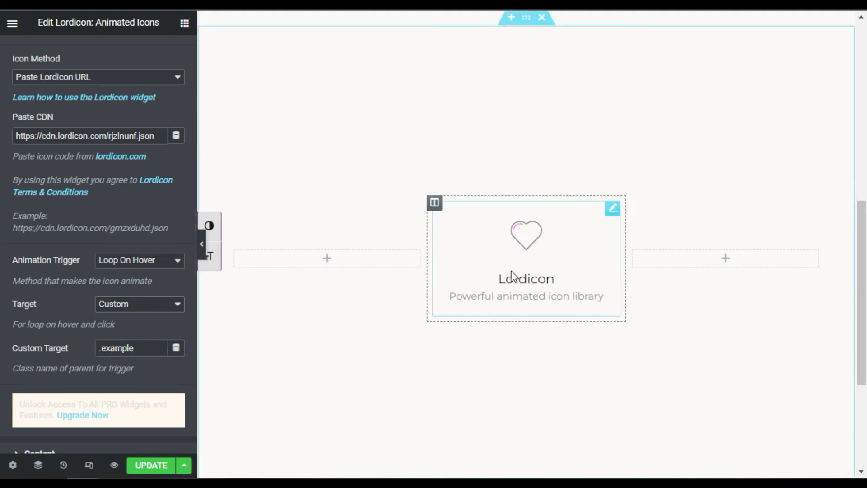
click(149, 301)
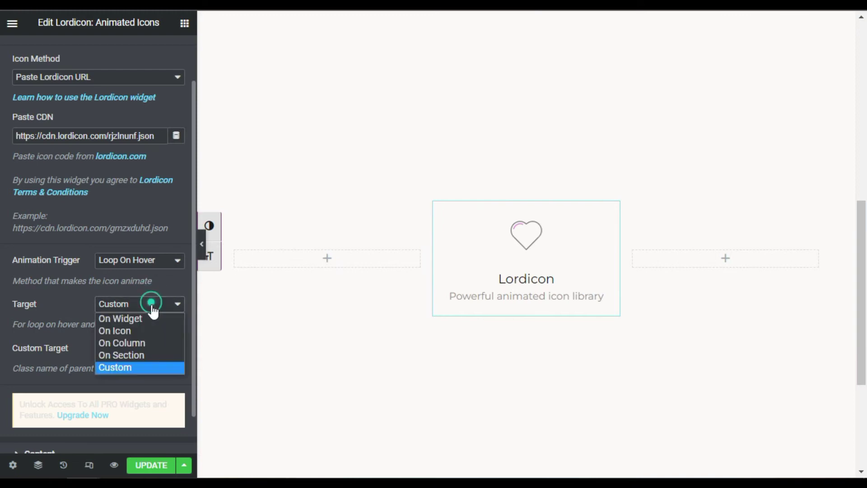
click(146, 318)
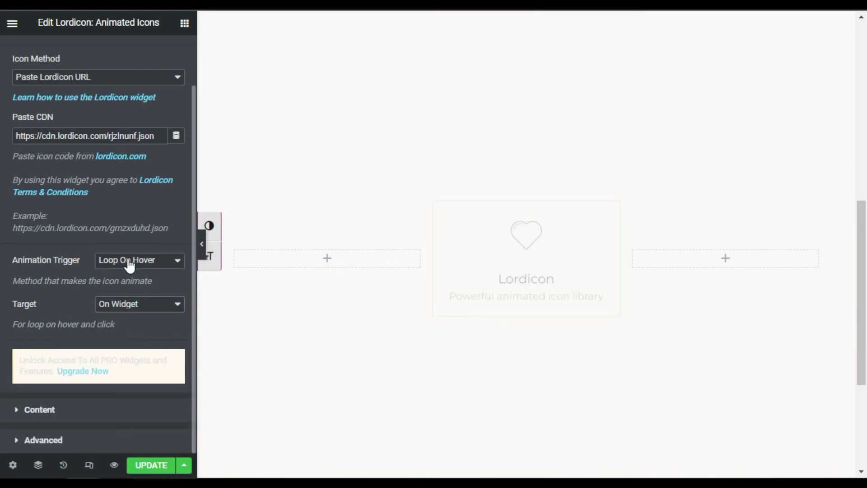
Step: Change the card title from Lordicon to 'Animated Icon'
click(53, 410)
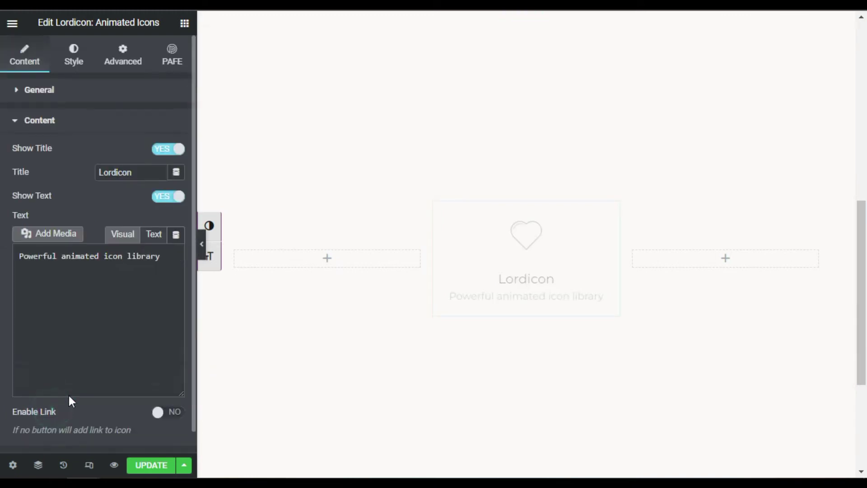
scroll(155, 194, down, 2)
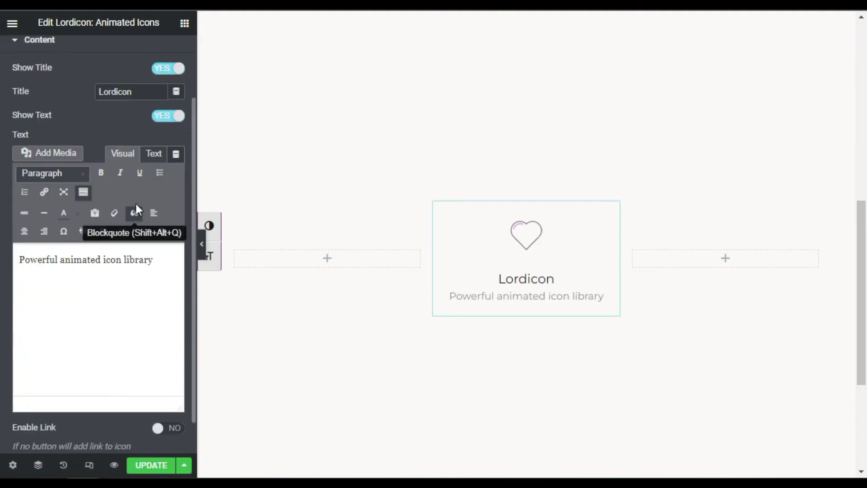
drag(133, 92, 90, 99)
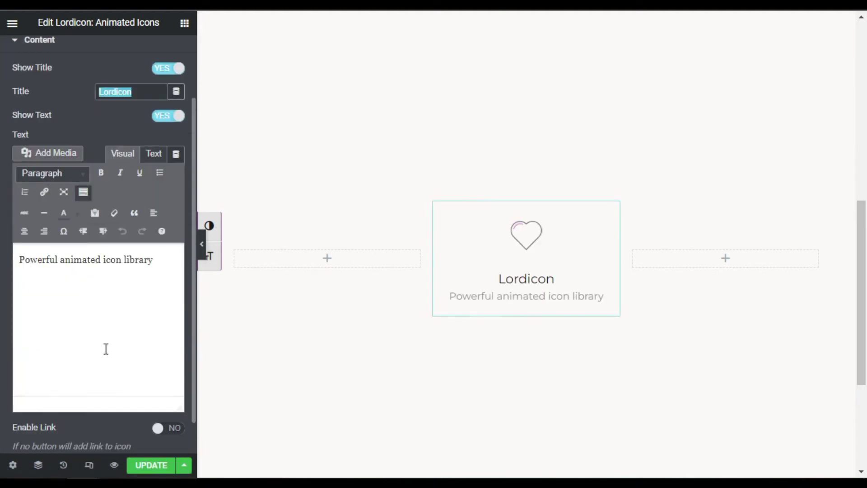
drag(152, 261, 7, 261)
double_click(147, 95)
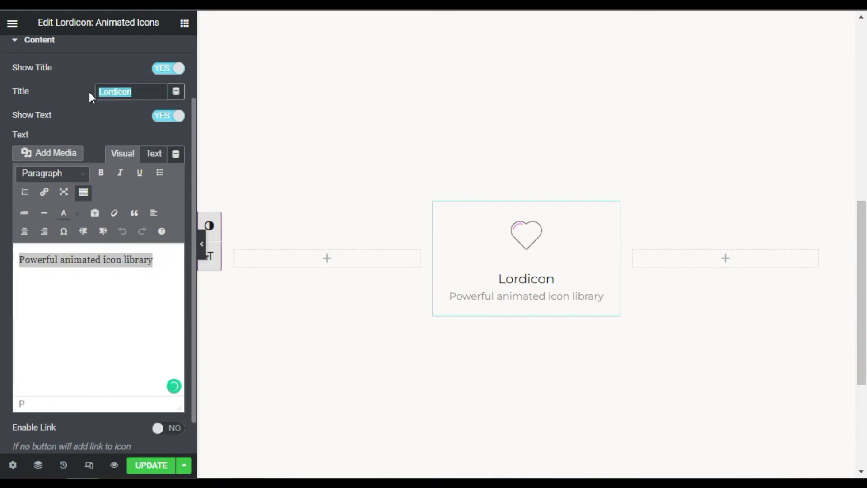
text(Animated I)
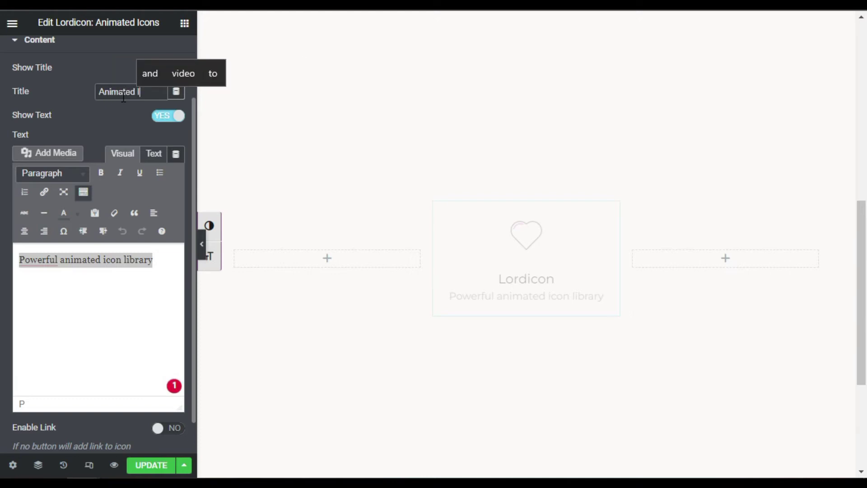
text(con)
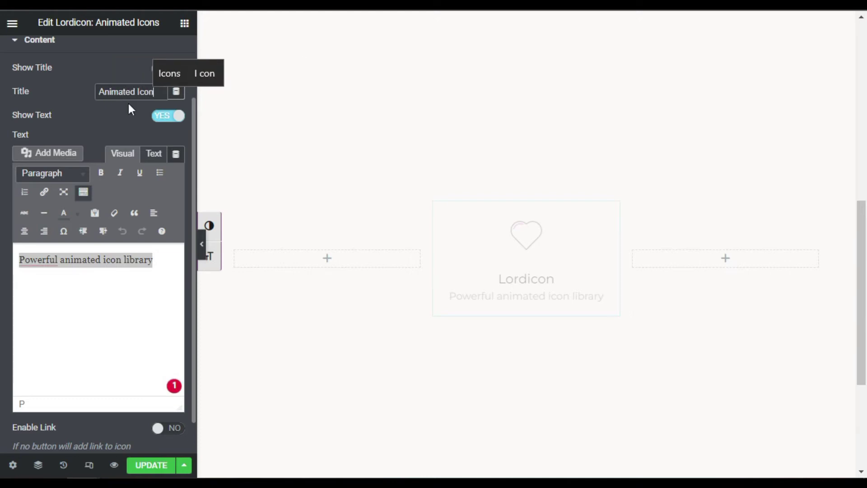
Step: Edit the description to read 'Powerful animated icon.'
triple_click(101, 265)
drag(165, 260, 120, 259)
key(BackSpace)
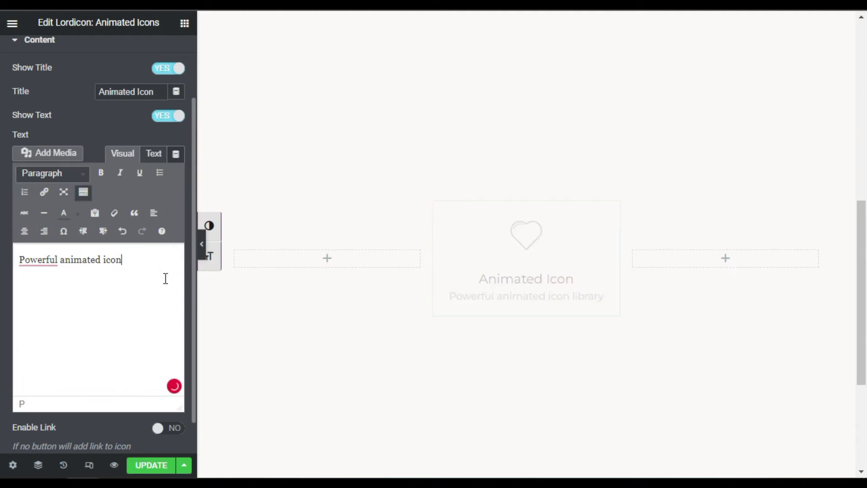
text(.)
scroll(68, 208, down, 1)
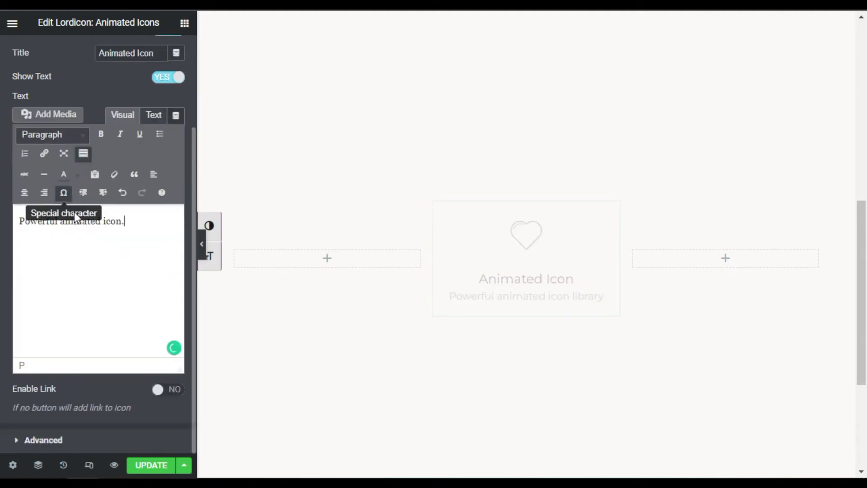
click(66, 434)
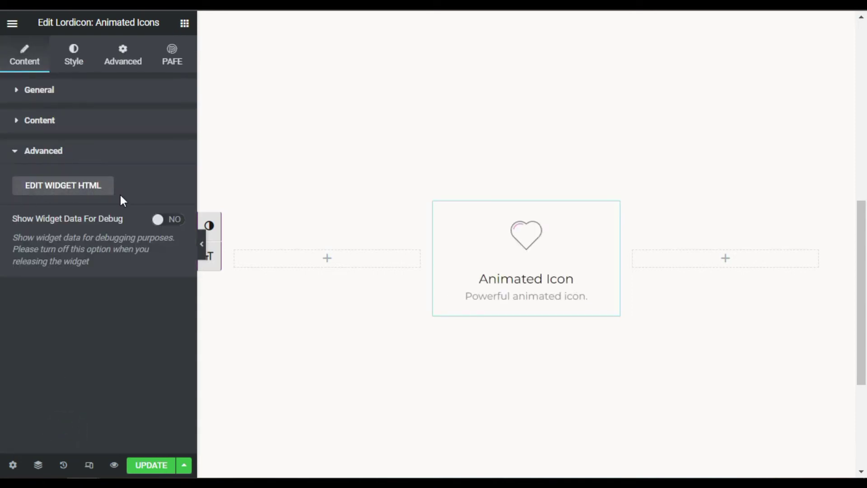
click(51, 153)
Step: Set the Icon Size to 100 on the Style tab
click(72, 62)
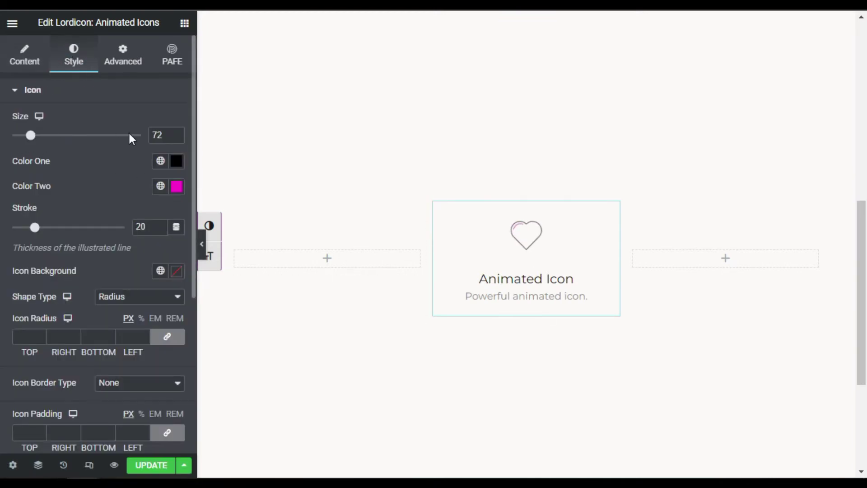
mouse_move(30, 139)
mouse_down()
mouse_move(54, 139)
mouse_move(43, 140)
mouse_up()
drag(166, 135, 161, 133)
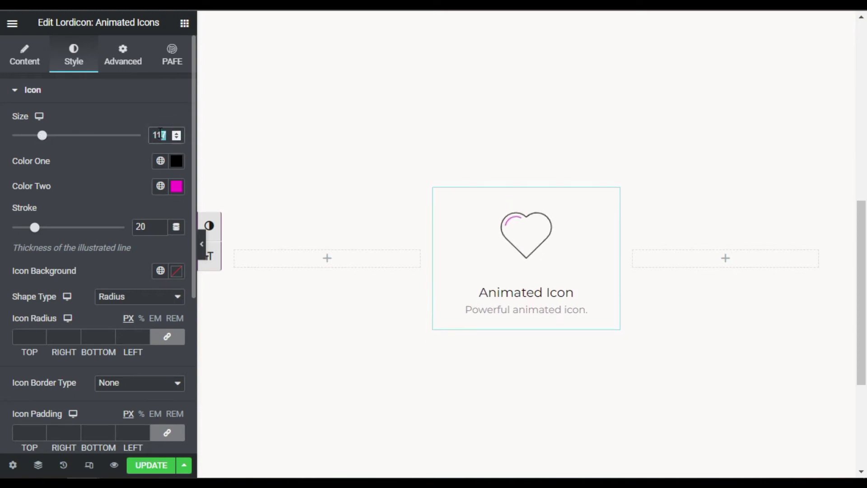
text(00)
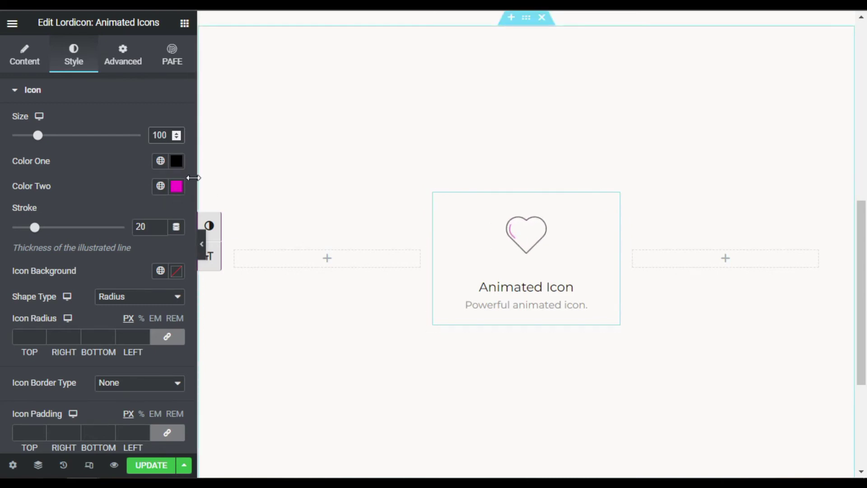
Step: Try red for Color One, reset it to black, and set Stroke to 50
click(177, 161)
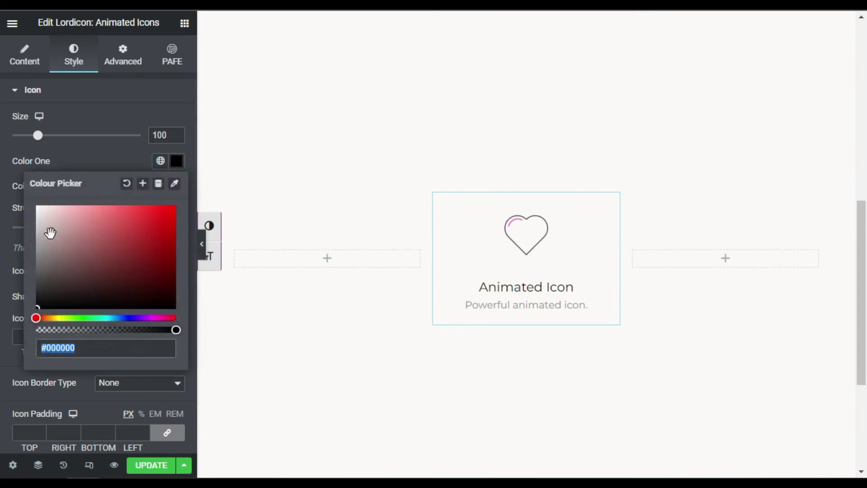
drag(101, 235, 173, 209)
drag(116, 244, 36, 308)
click(90, 159)
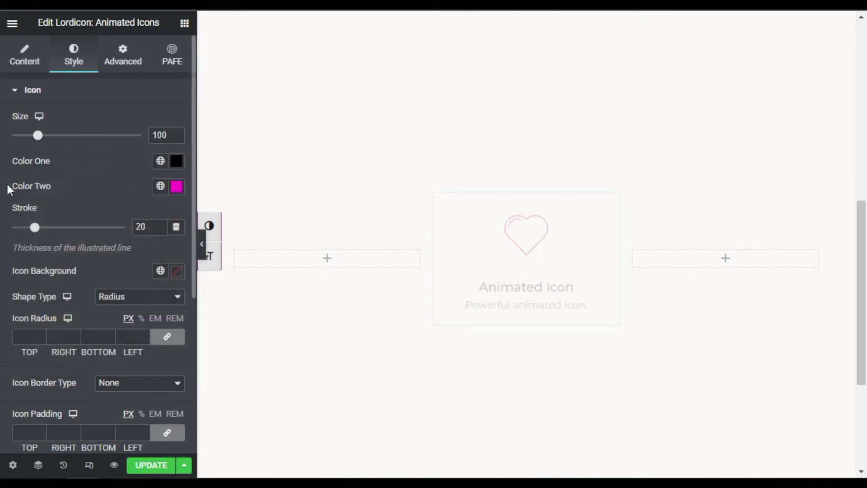
scroll(87, 183, down, 2)
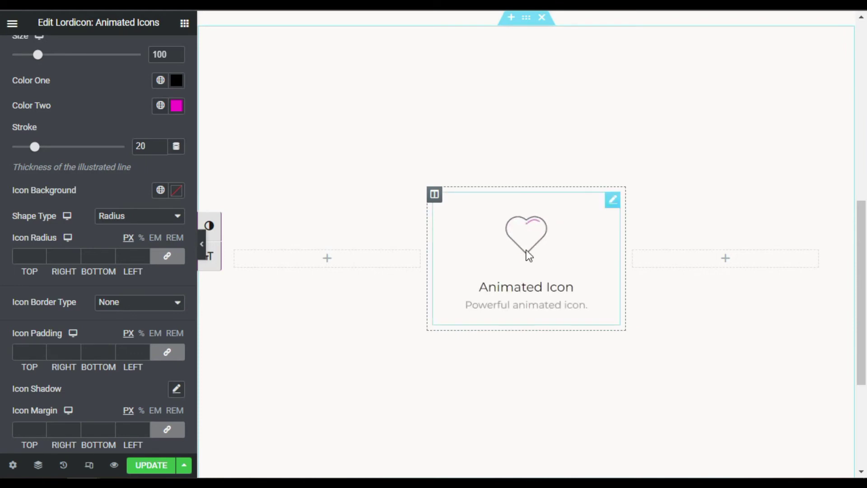
double_click(141, 146)
text(50)
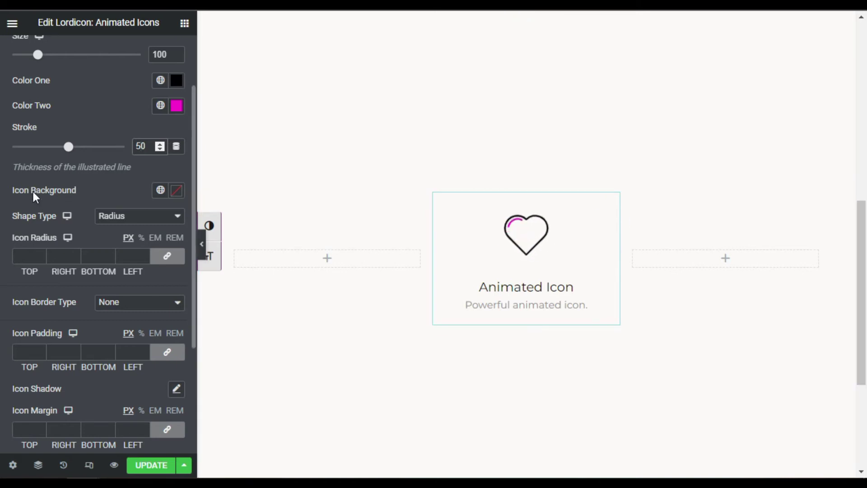
click(176, 190)
drag(95, 309, 12, 242)
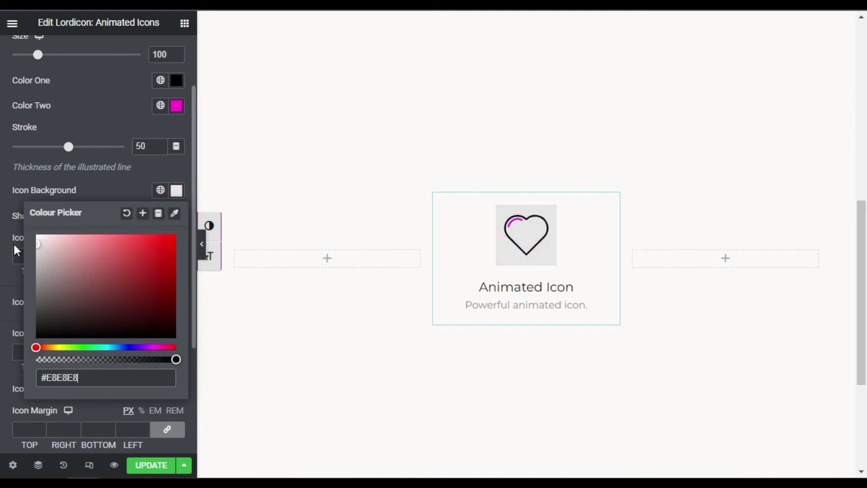
click(97, 185)
scroll(135, 163, down, 2)
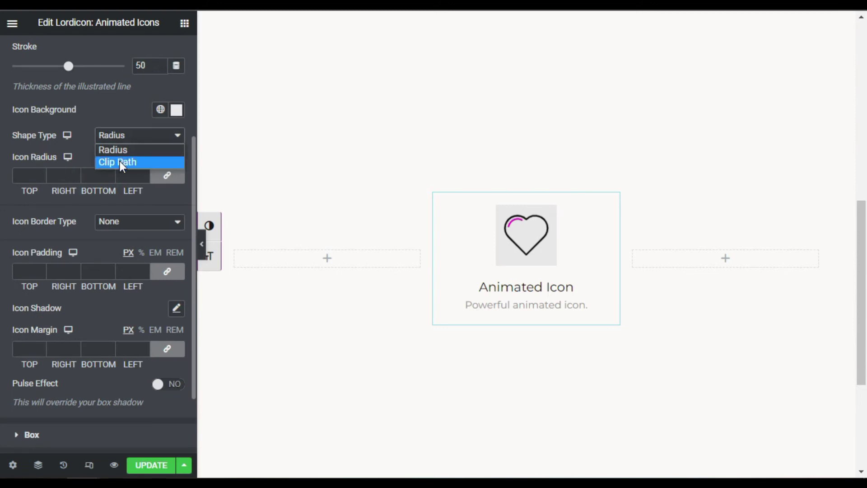
click(120, 161)
click(120, 162)
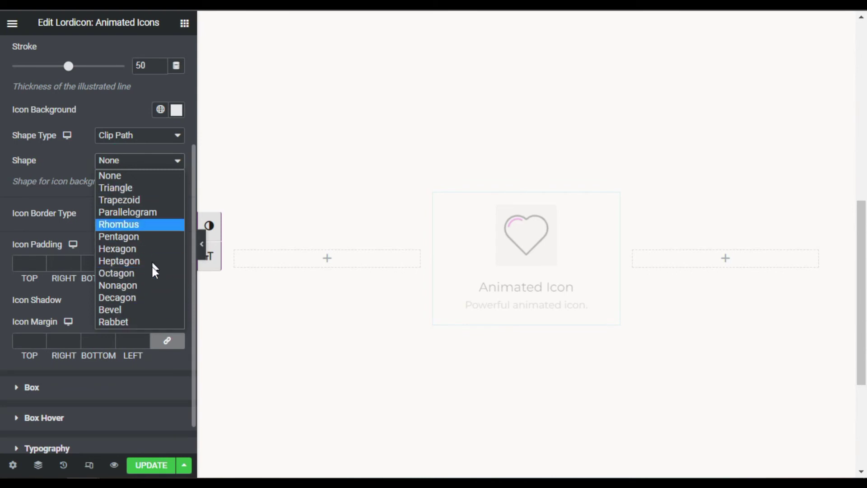
click(145, 223)
click(136, 171)
click(134, 258)
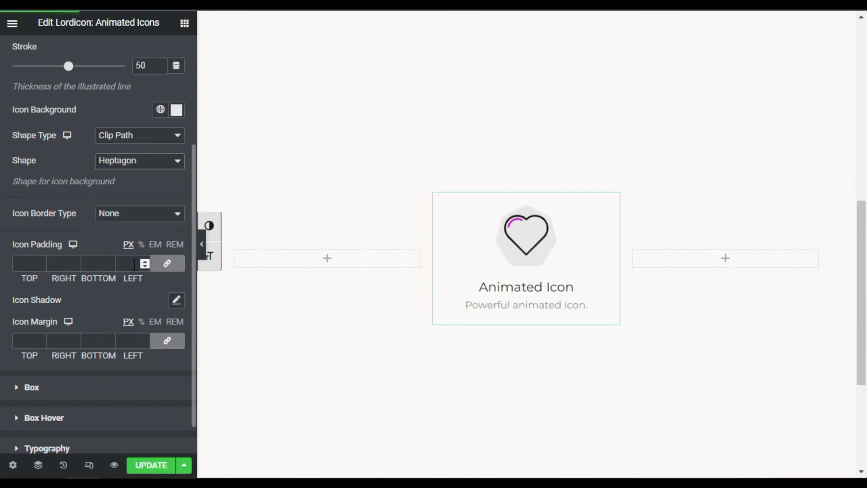
click(158, 163)
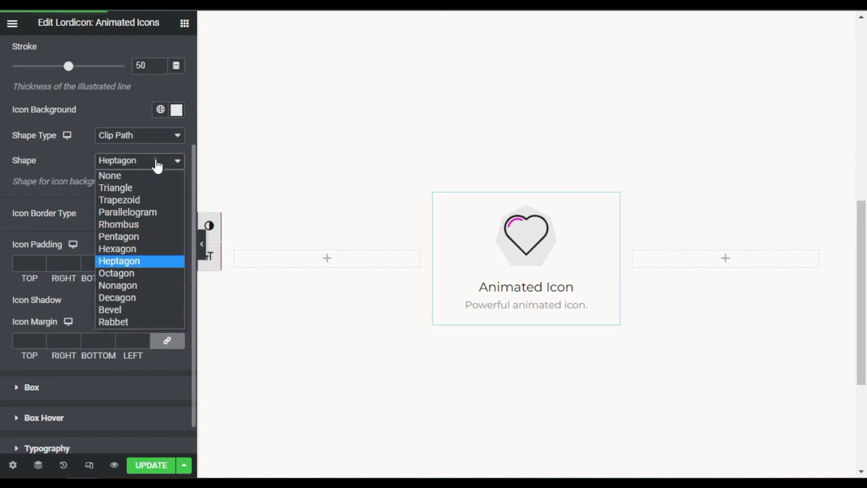
click(126, 275)
click(127, 137)
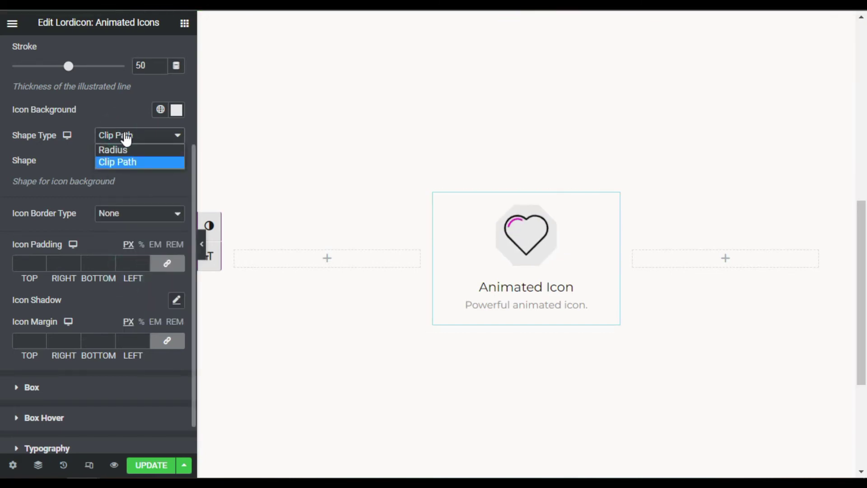
click(140, 150)
Step: Set Icon Radius to 100 and Icon Border Type to Solid
click(25, 171)
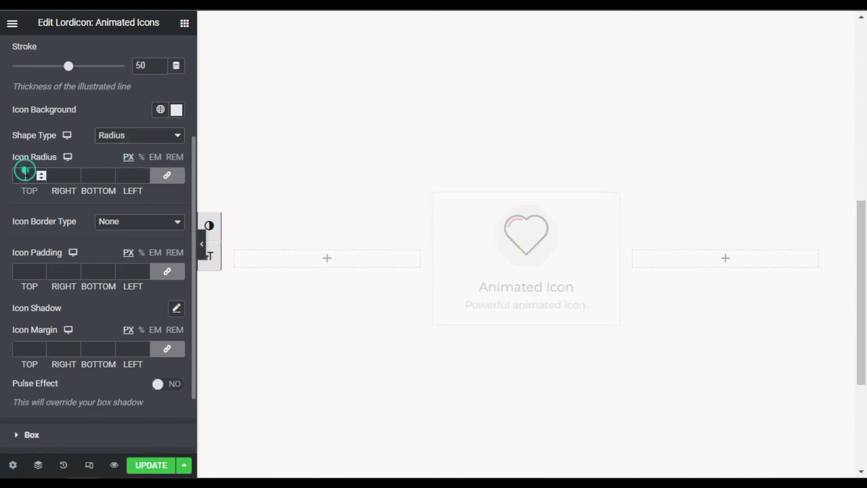
text(100)
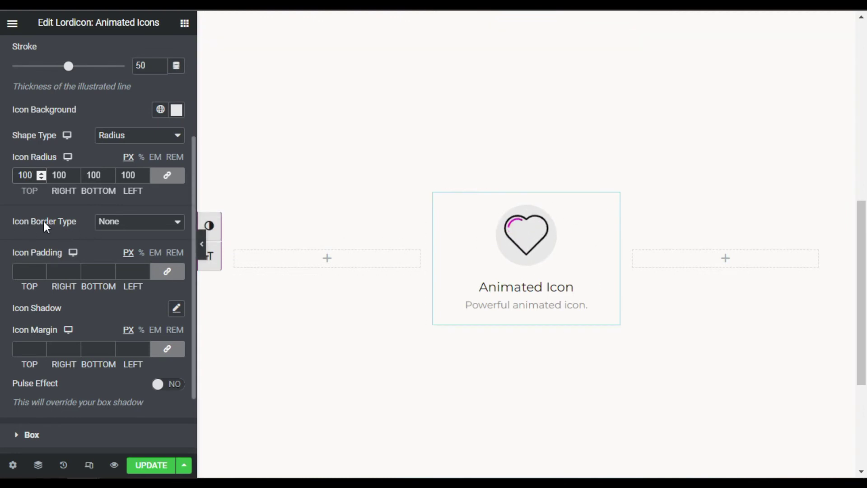
click(113, 234)
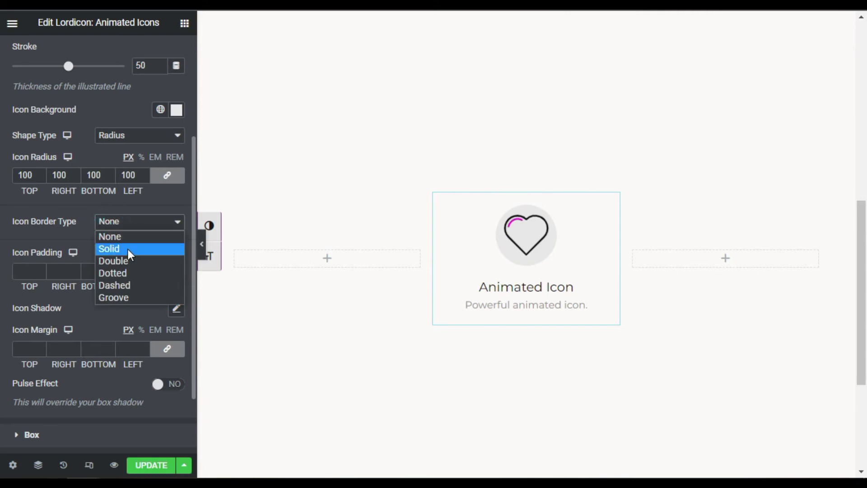
click(129, 249)
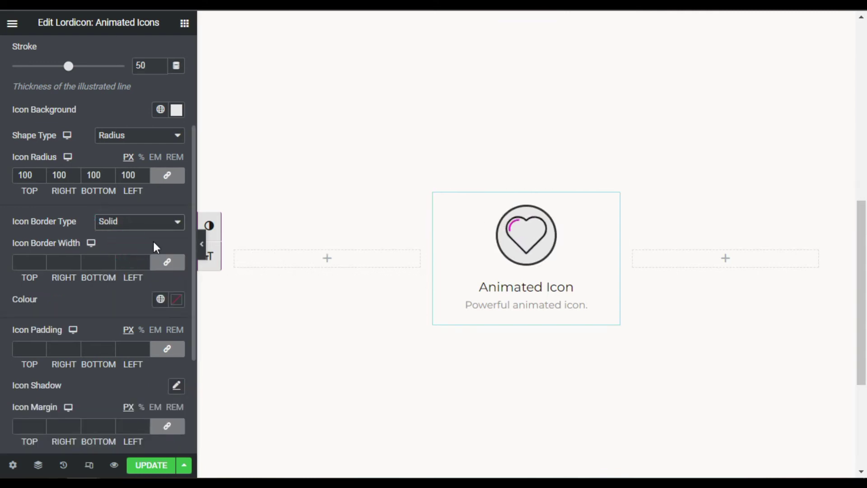
Step: Set Icon Border Width to 3 and colour the border red (#E21818)
click(41, 261)
click(42, 260)
click(42, 260)
scroll(116, 232, down, 2)
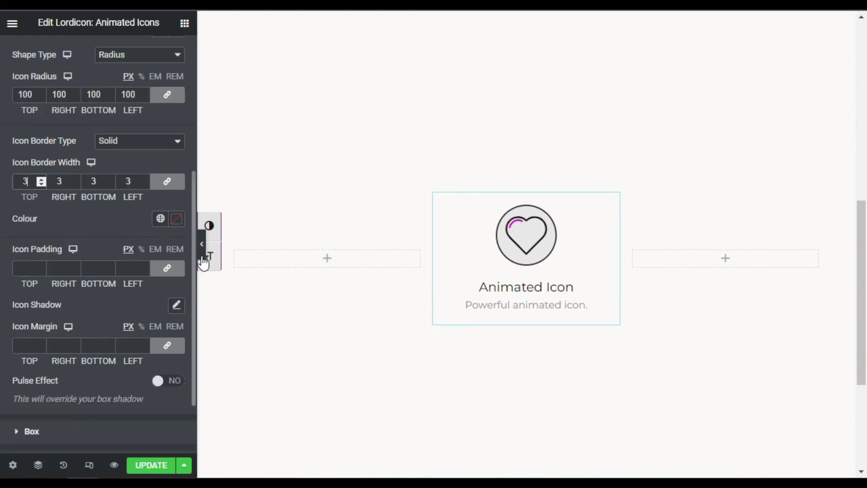
click(177, 219)
mouse_move(59, 326)
mouse_down()
mouse_move(180, 262)
mouse_move(154, 280)
mouse_move(123, 279)
mouse_move(146, 283)
mouse_move(161, 275)
mouse_up()
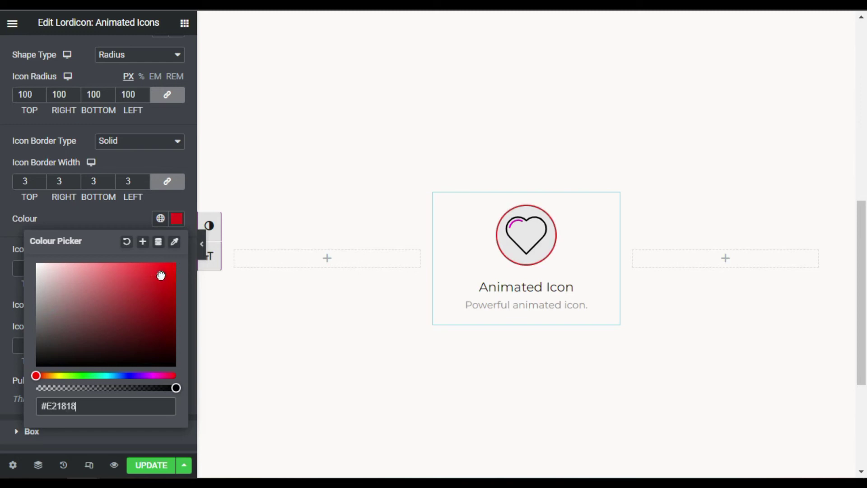
Step: Set Icon Padding to 10 and check the Icon Shadow settings
click(110, 209)
scroll(110, 210, down, 2)
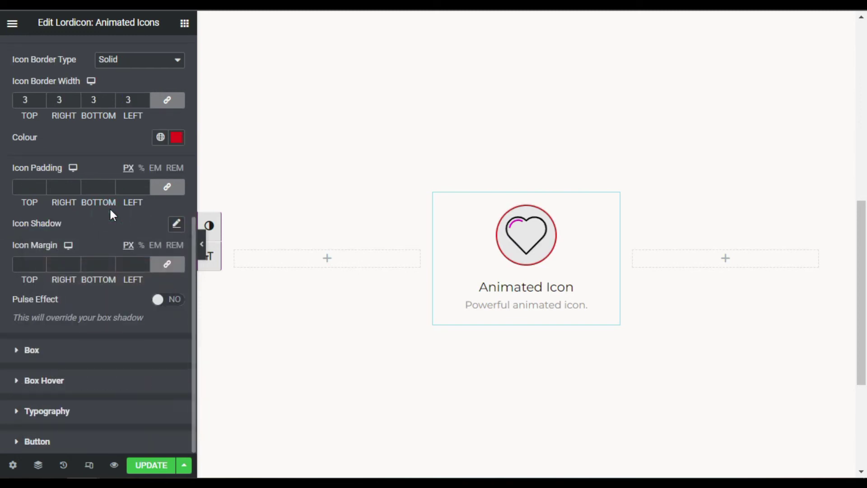
click(41, 184)
scroll(41, 184, up, 9)
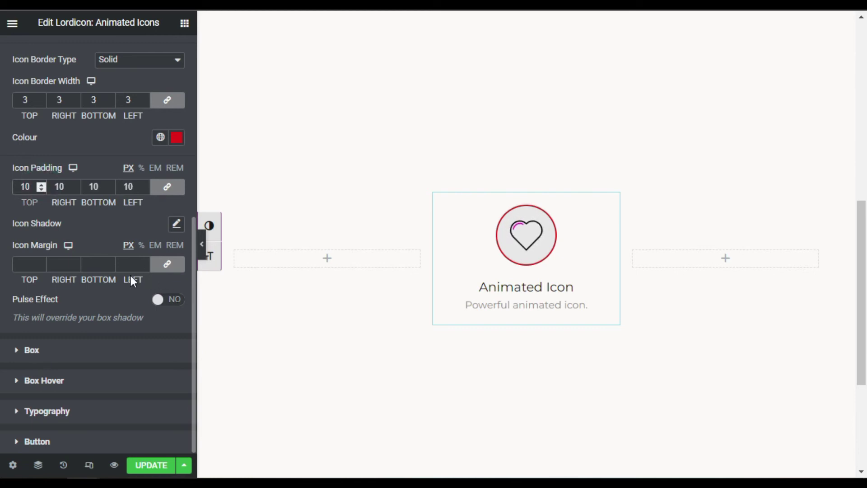
click(176, 224)
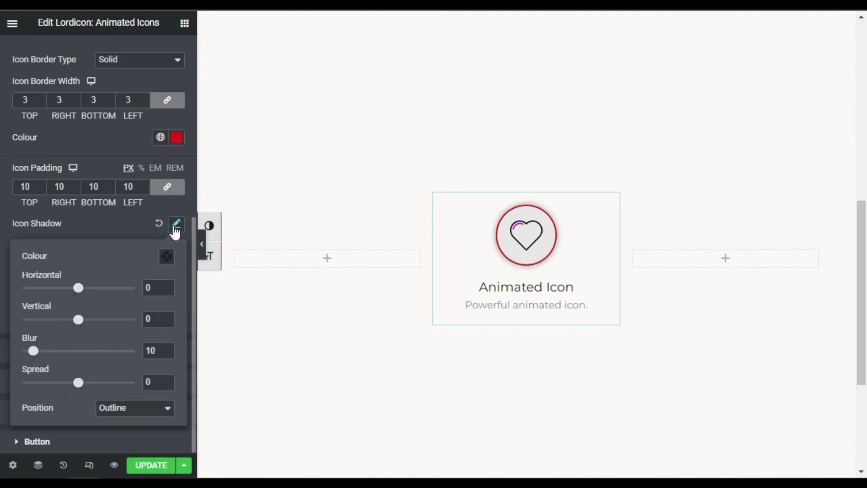
click(124, 225)
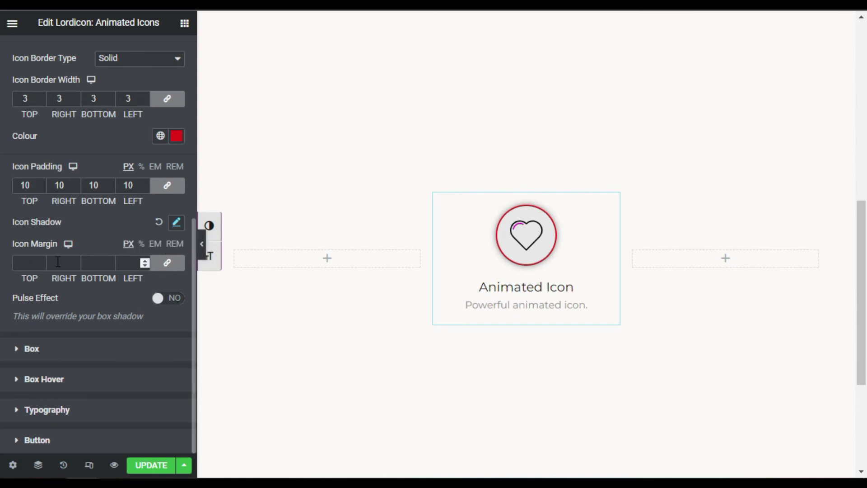
Step: Unlink Icon Margin and set its TOP to -75 so the icon overlaps the box
click(172, 265)
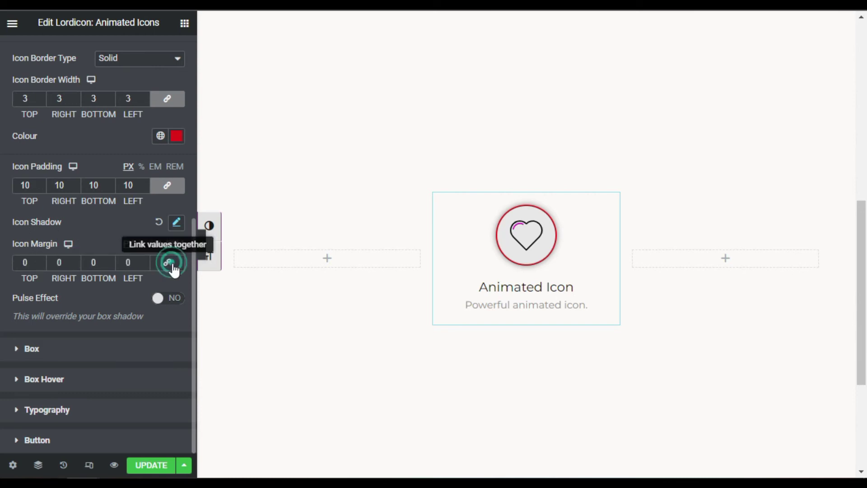
click(59, 262)
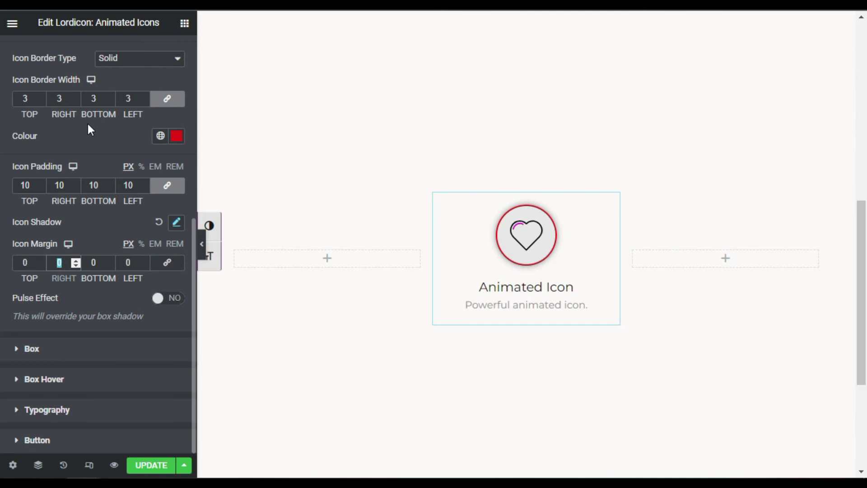
click(26, 264)
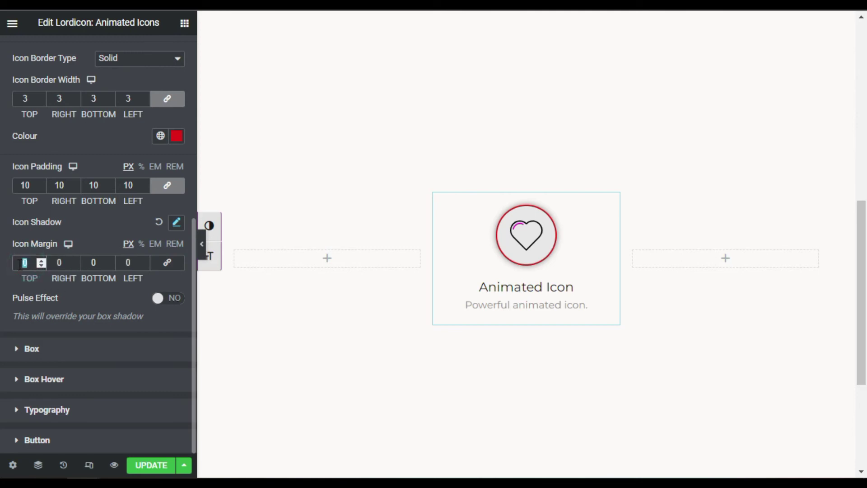
text(7)
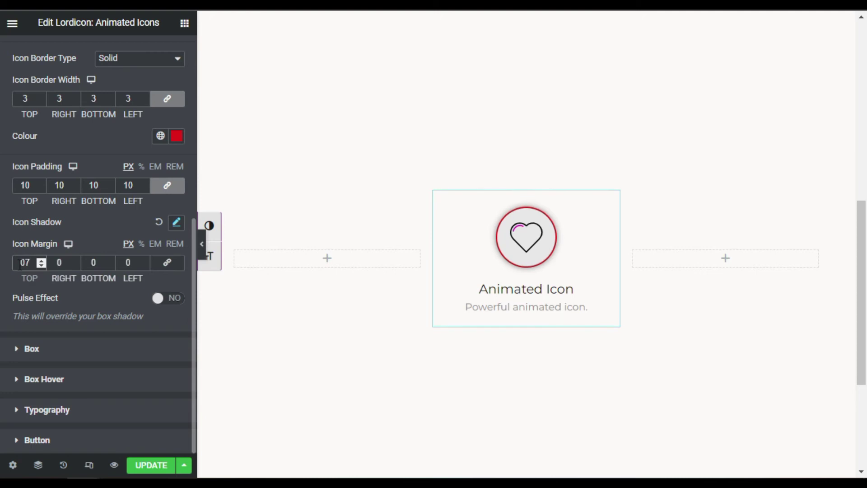
text(5)
click(20, 262)
click(21, 261)
text(-)
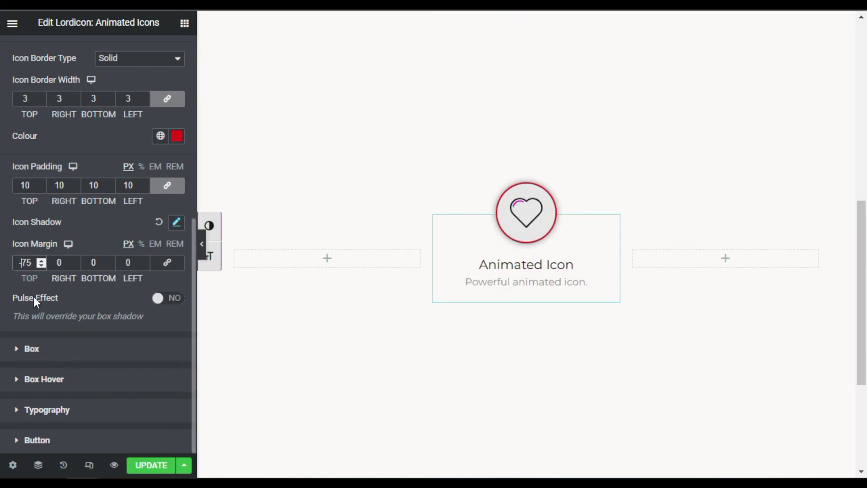
click(74, 294)
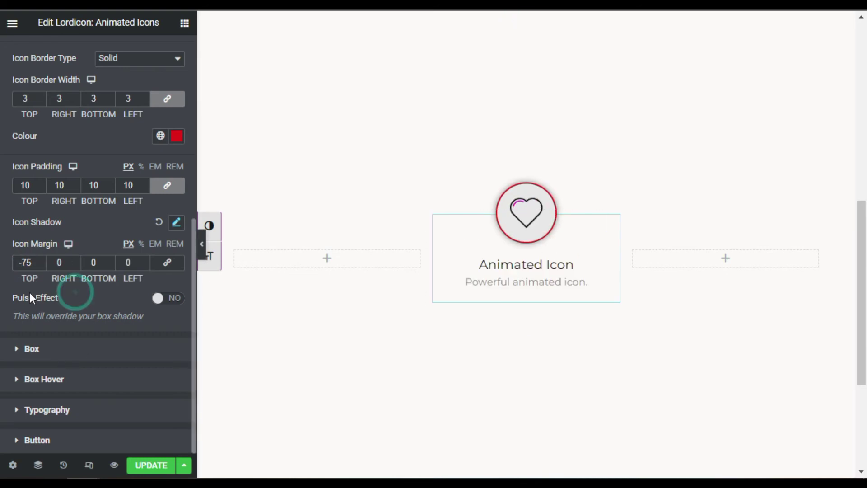
Step: Switch Pulse Effect to YES and check the pulse colour
click(156, 299)
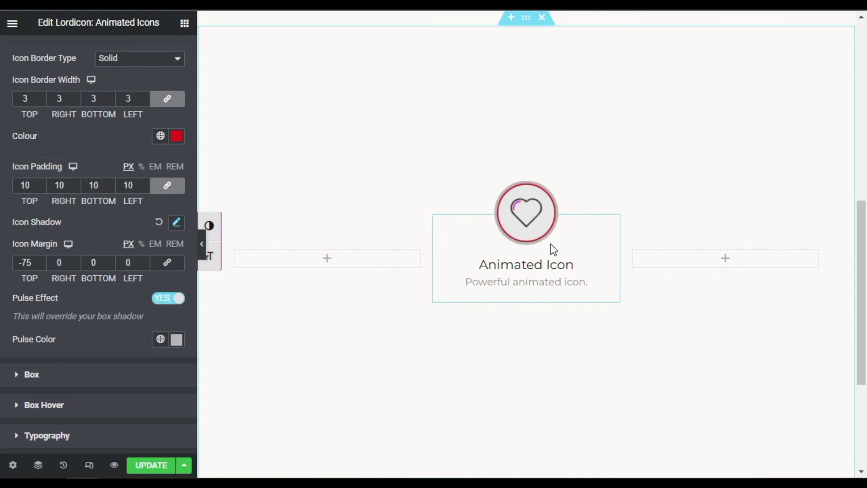
click(176, 339)
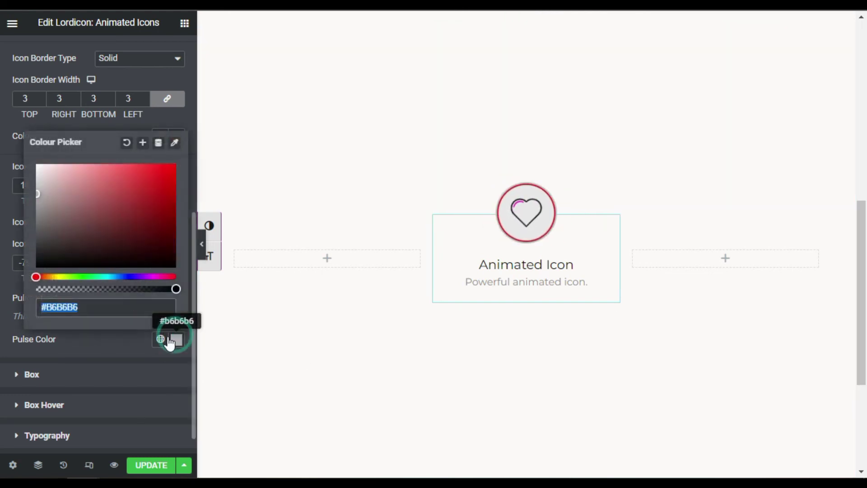
click(96, 346)
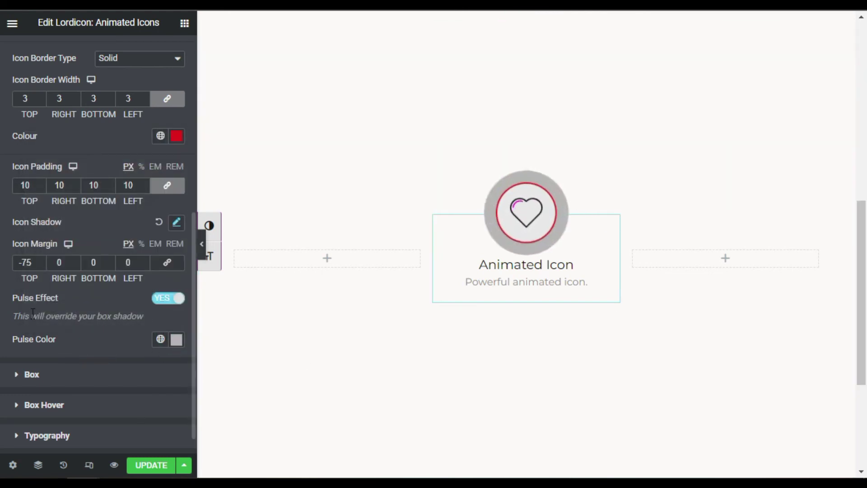
Step: Try Left and Right box alignment, then settle on Center for the icon and text
scroll(86, 294, down, 1)
click(73, 351)
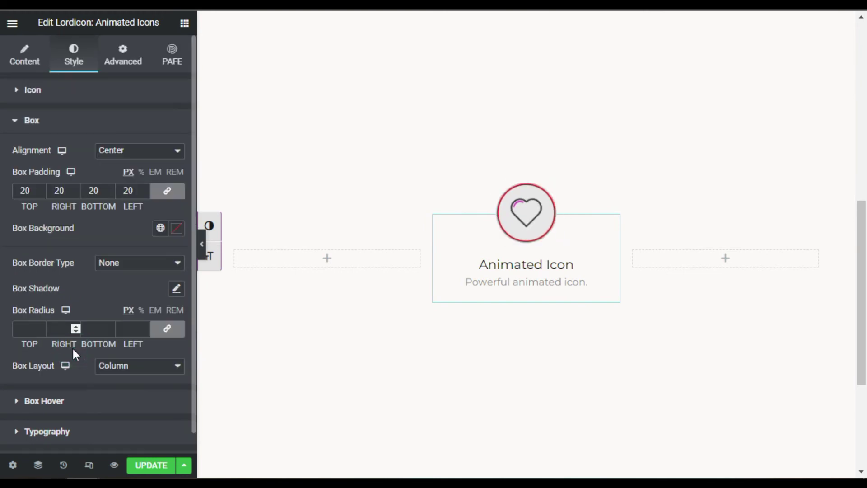
click(125, 151)
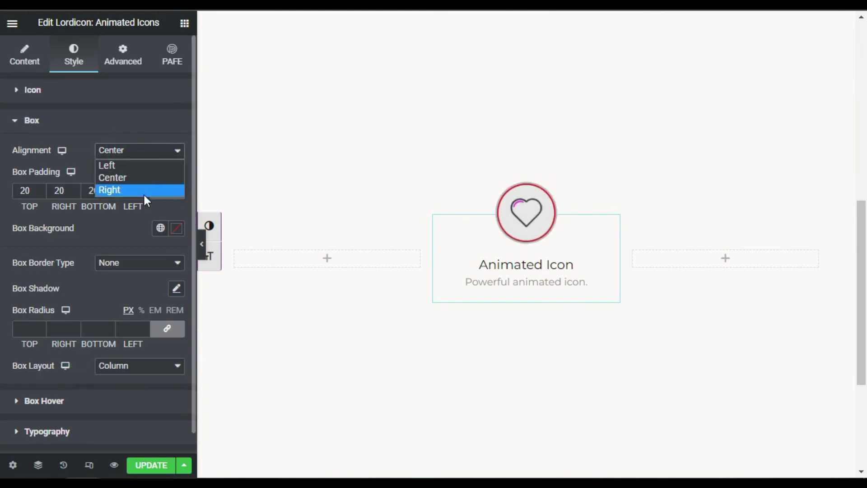
click(147, 165)
click(149, 150)
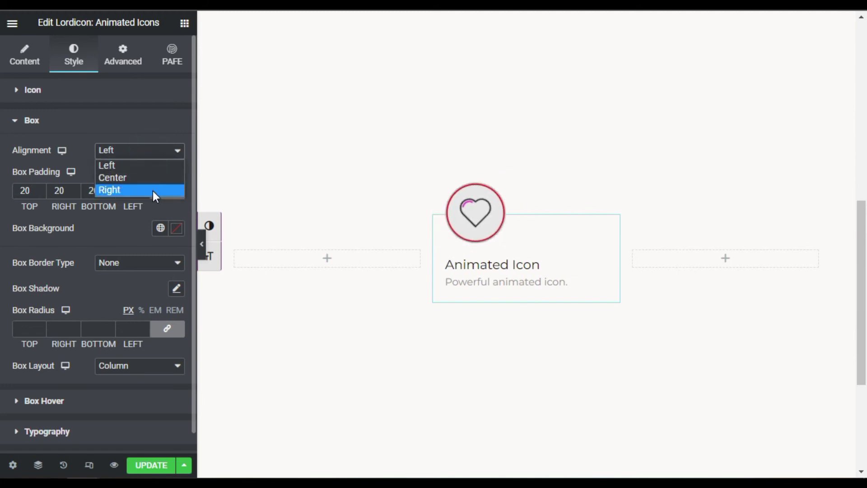
click(153, 190)
click(158, 156)
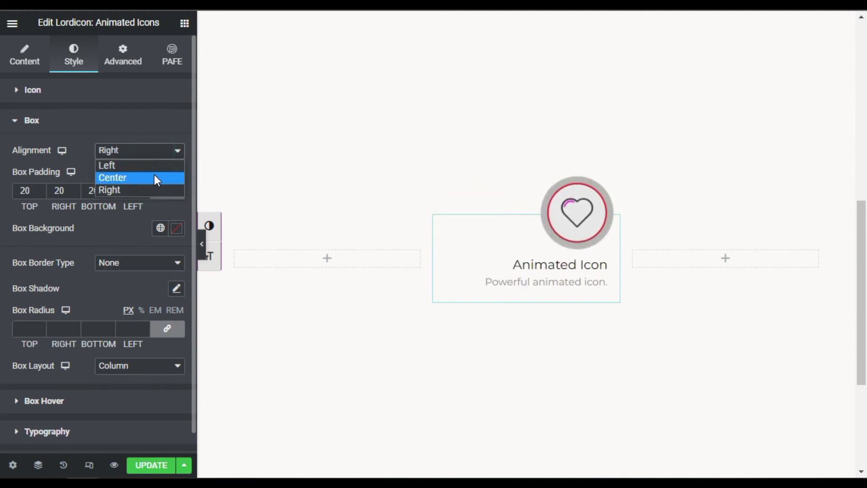
click(153, 174)
scroll(74, 255, down, 1)
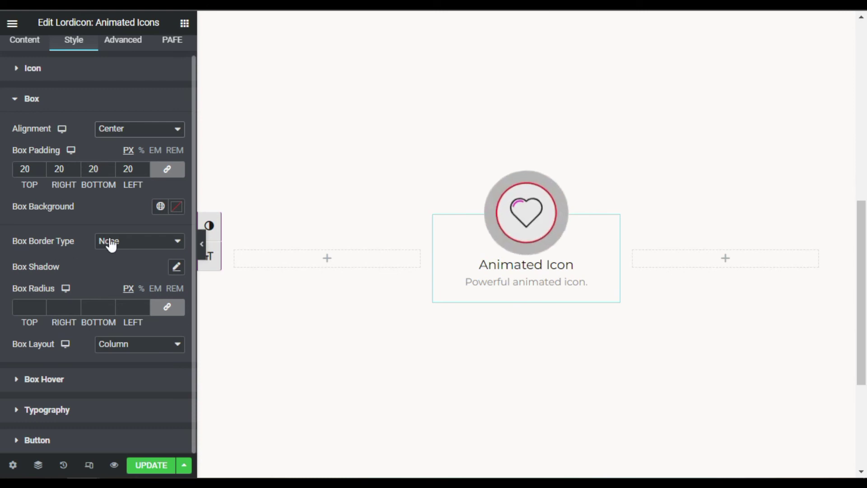
Step: Give the card box a solid border with width 2
click(170, 246)
click(153, 267)
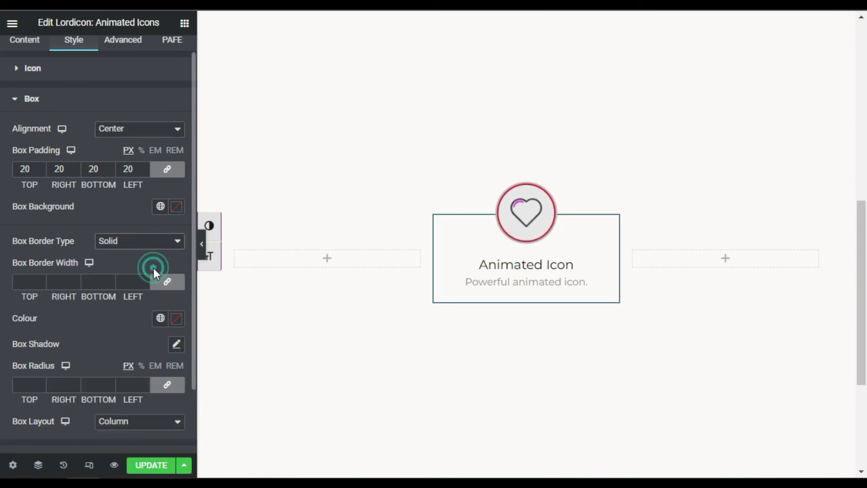
click(38, 277)
text(1)
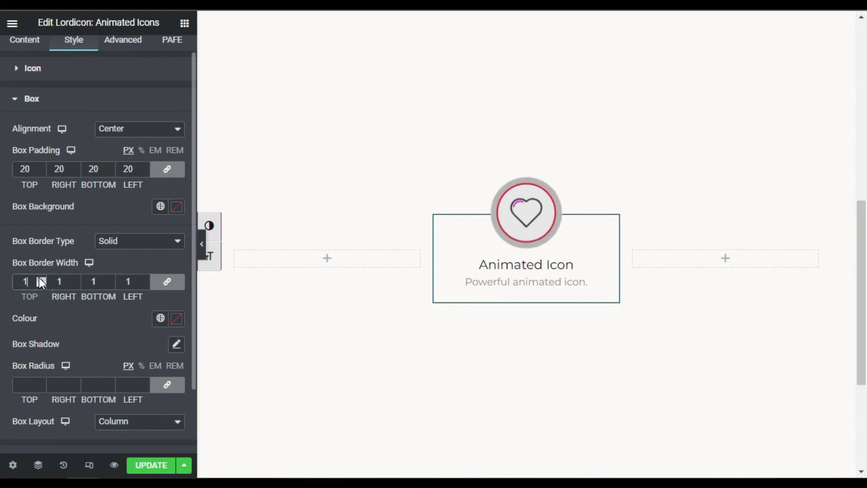
click(41, 280)
scroll(183, 246, down, 2)
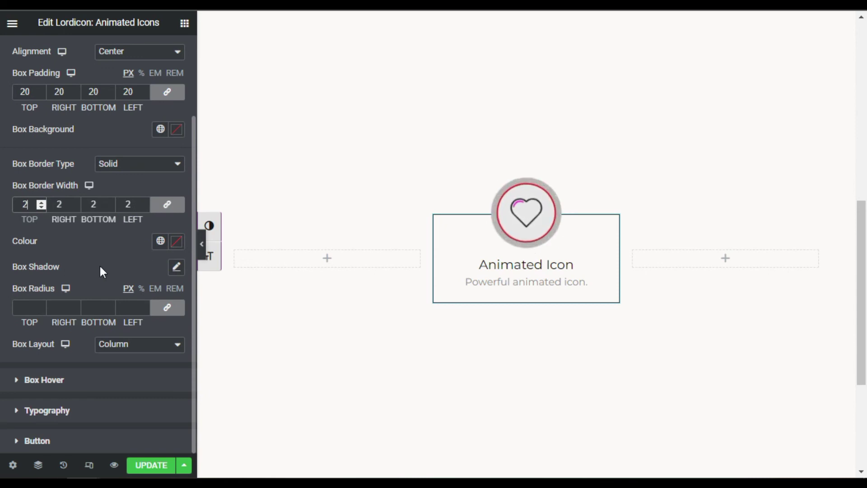
Step: Add a box shadow and round the box corners to 25 px
click(177, 268)
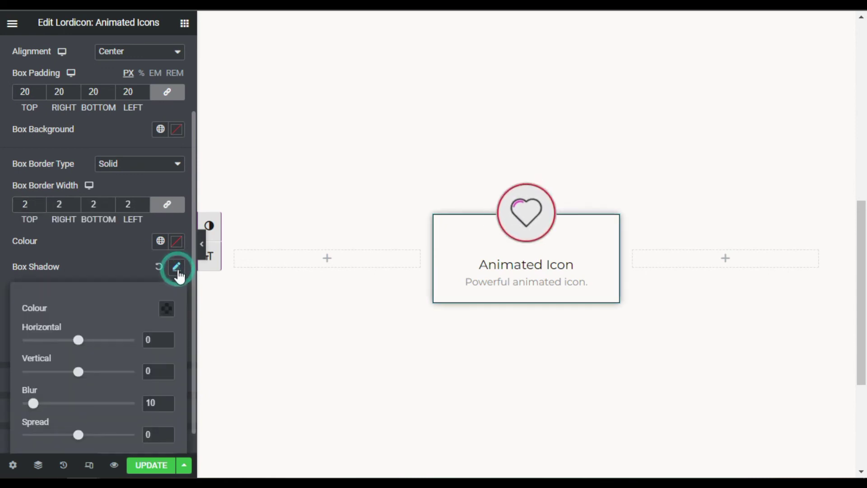
click(128, 270)
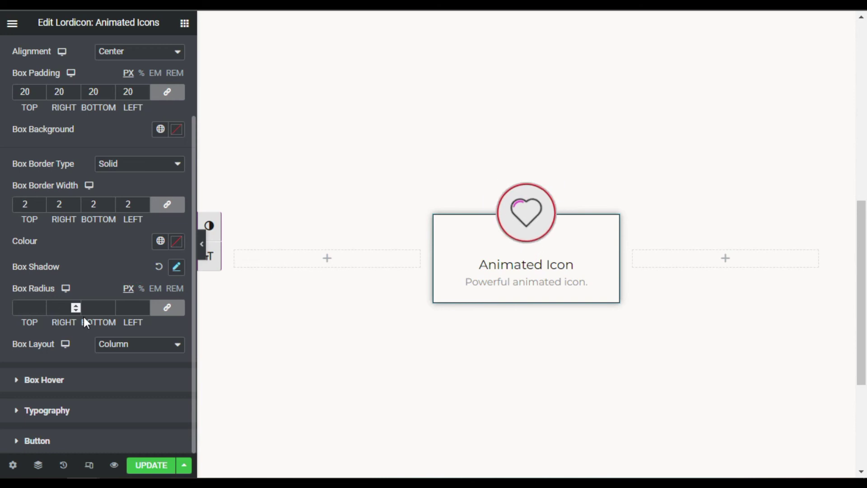
click(24, 306)
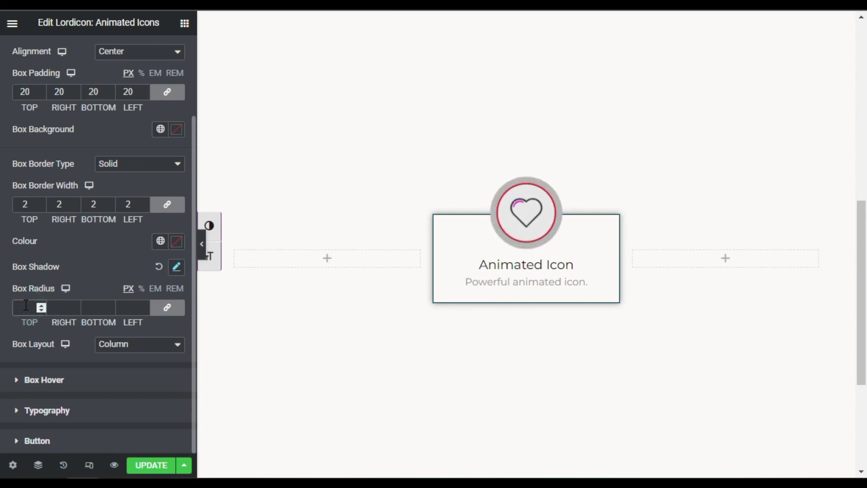
text(25)
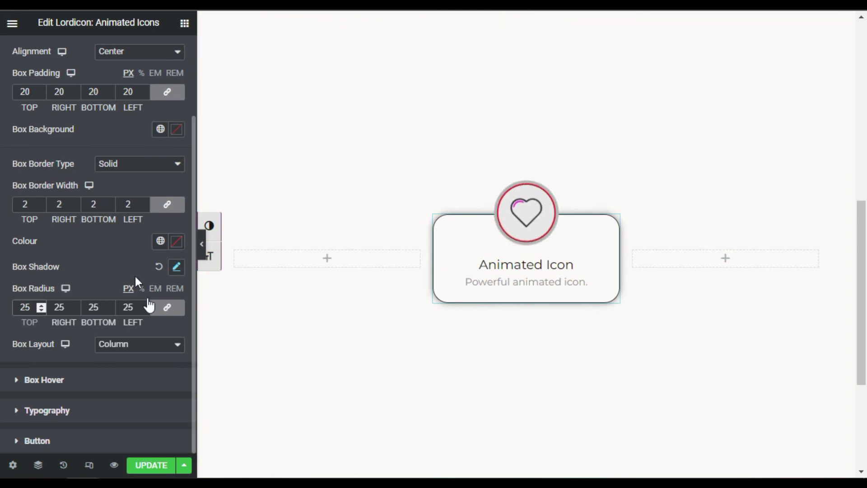
click(59, 383)
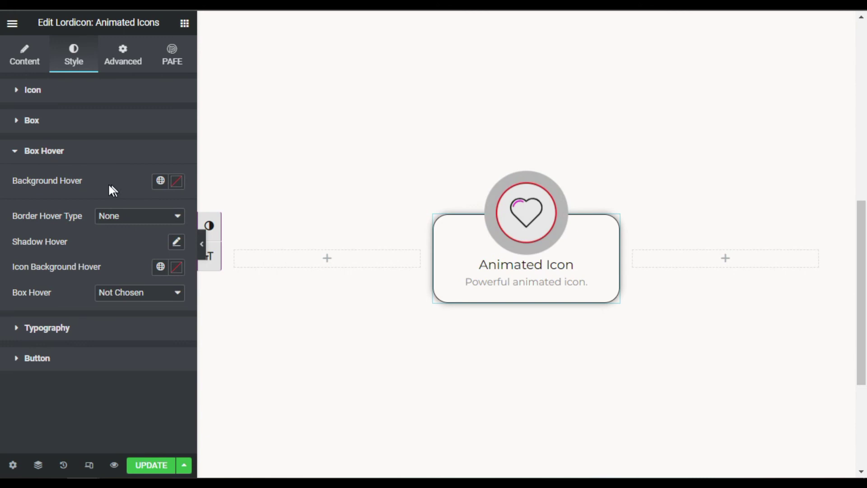
Step: Set the hover background to pale cyan #D0F4FE with reduced transparency
click(176, 181)
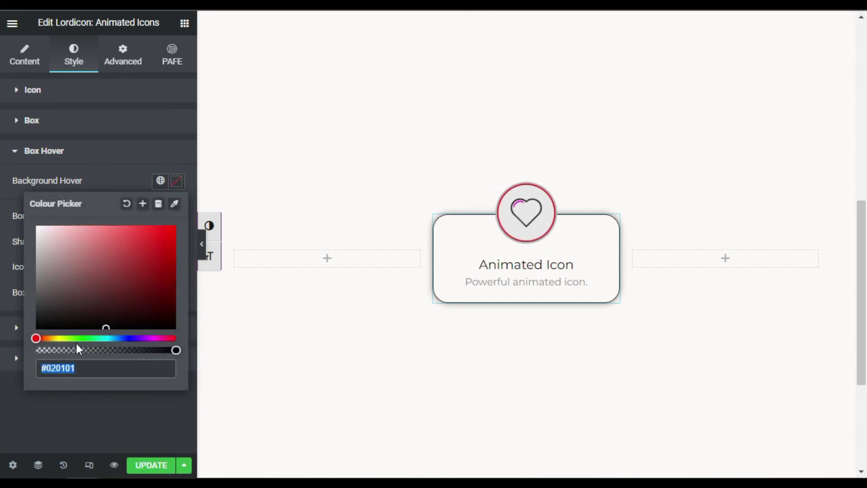
drag(87, 337, 111, 338)
drag(102, 301, 71, 228)
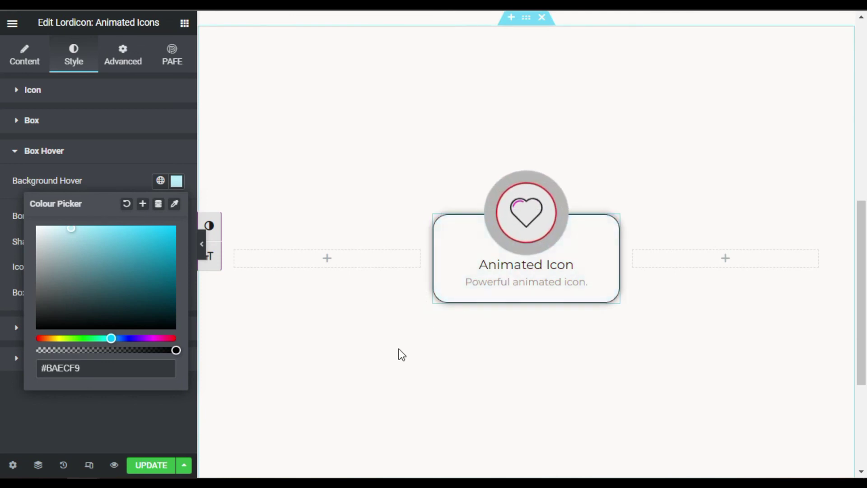
drag(70, 228, 61, 227)
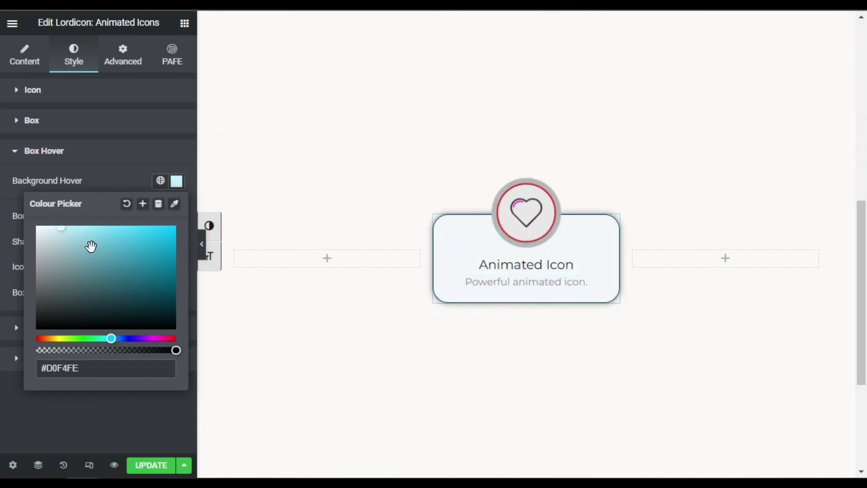
drag(155, 349, 135, 350)
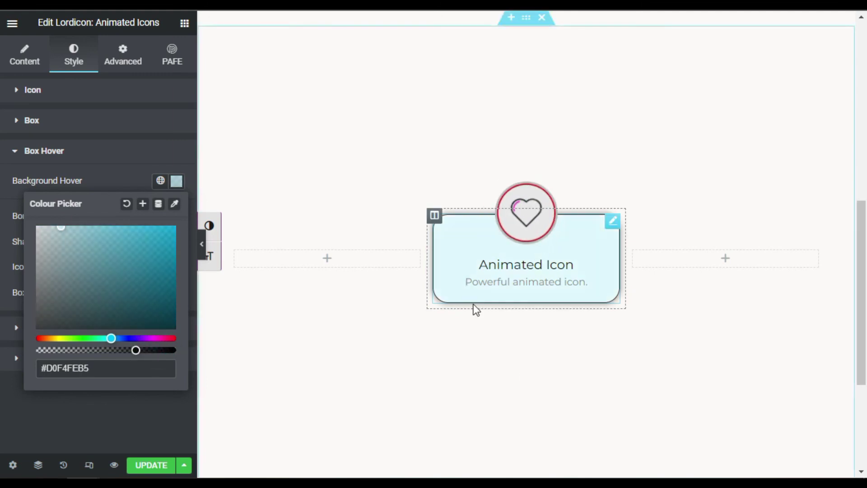
click(112, 177)
Step: Set the Box Hover animation to Grow
click(130, 292)
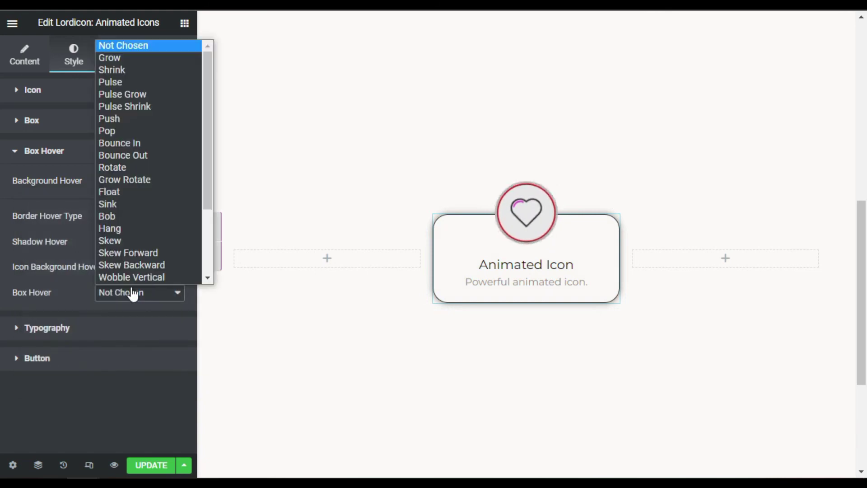
click(130, 287)
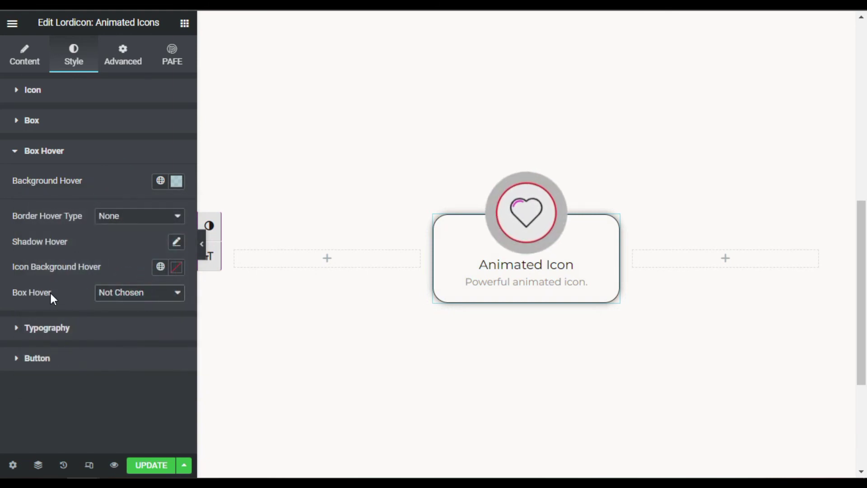
click(161, 296)
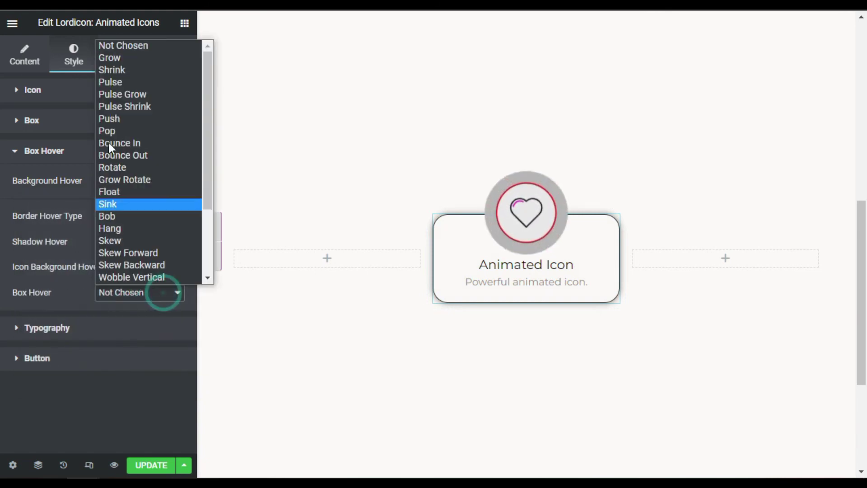
click(118, 57)
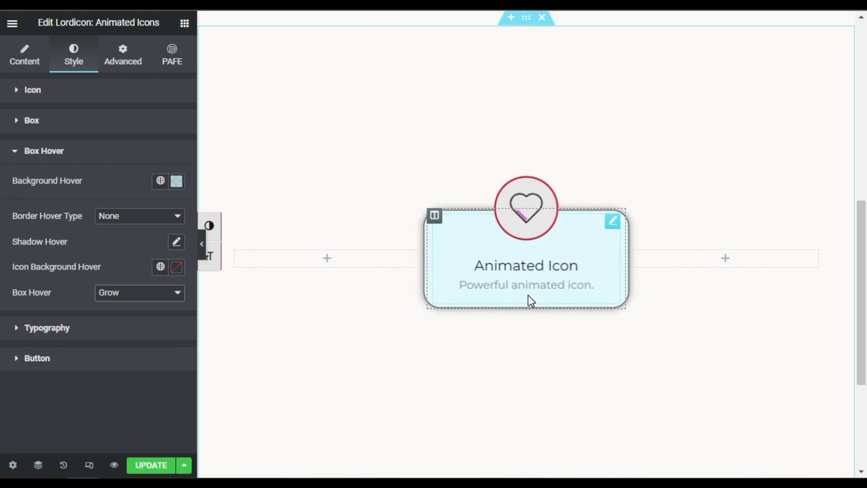
click(82, 333)
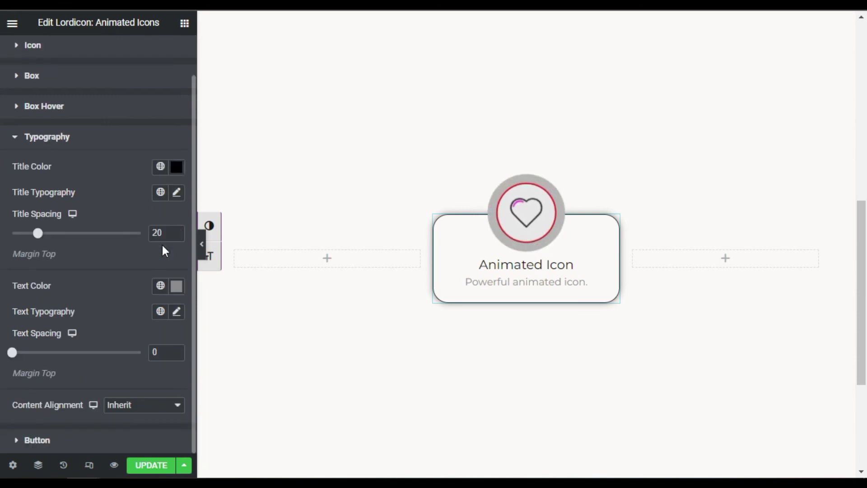
Step: Save the page with UPDATE and open the live preview
scroll(164, 246, down, 1)
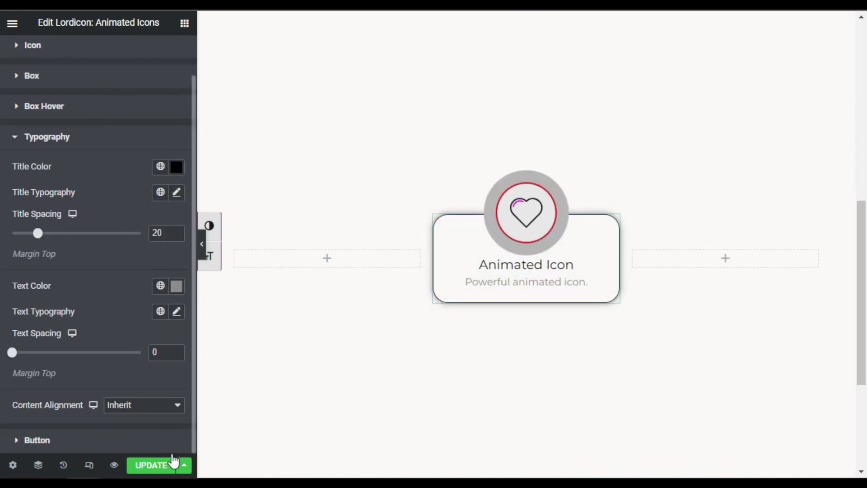
click(156, 469)
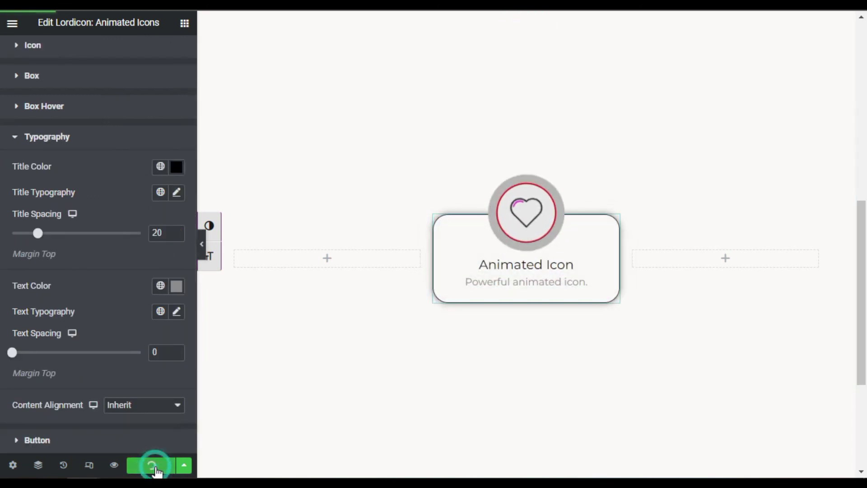
click(116, 466)
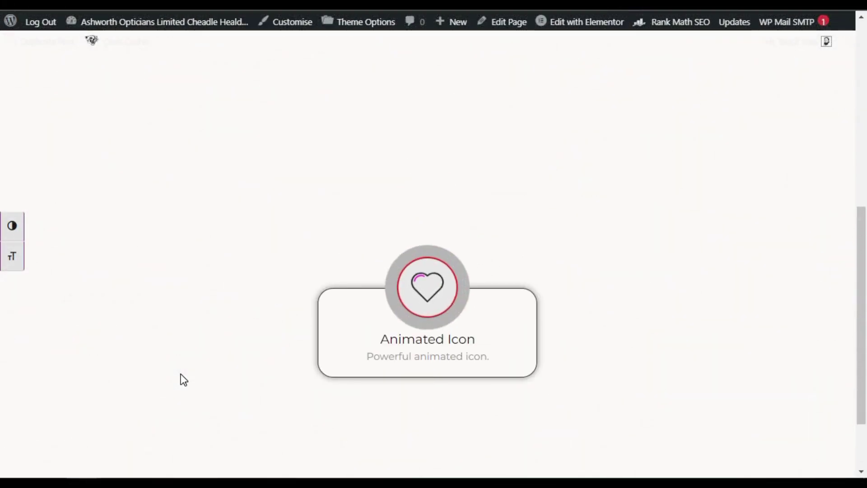
Step: Scroll the live preview down to the finished heart icon card
scroll(183, 379, down, 2)
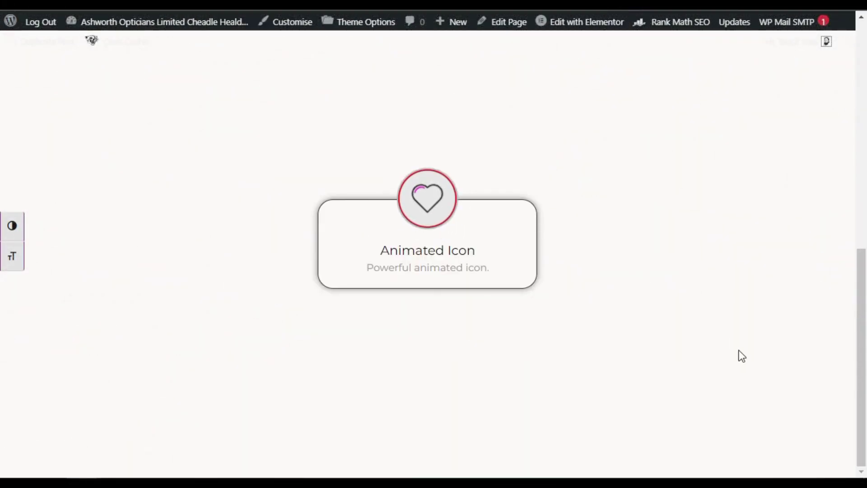